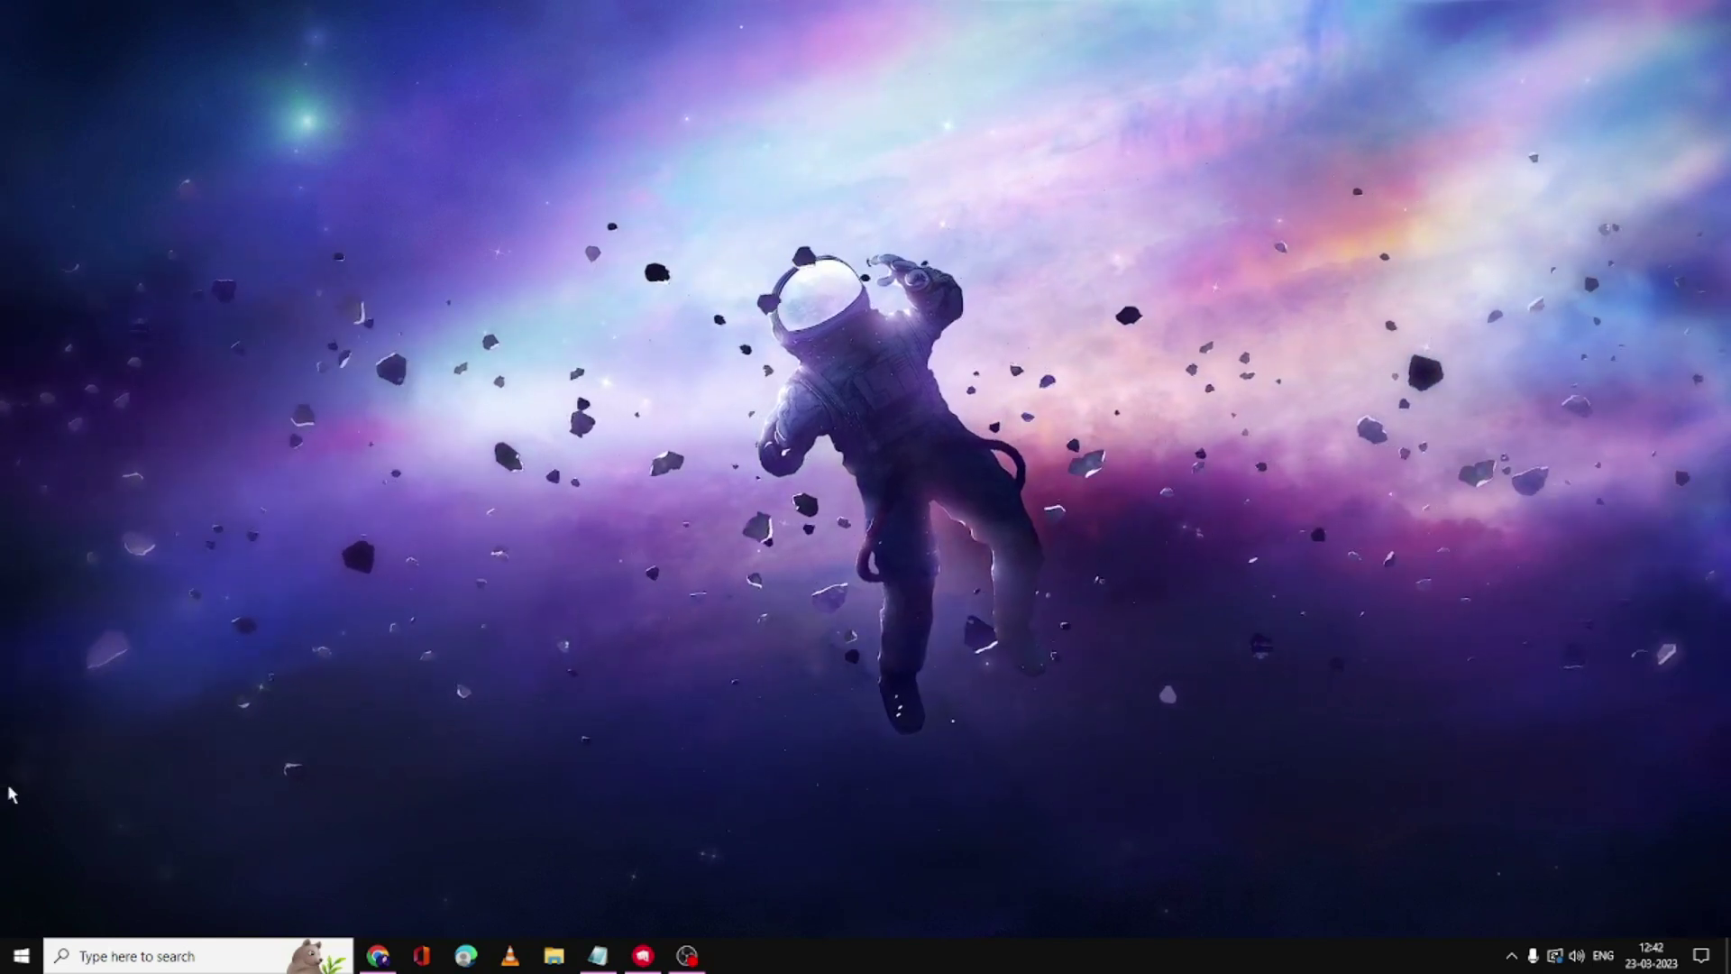
# Launch Task Manager from the Win+X menu and scroll down to the Vanguard tray notification process
pyautogui.rightClick(21, 955)
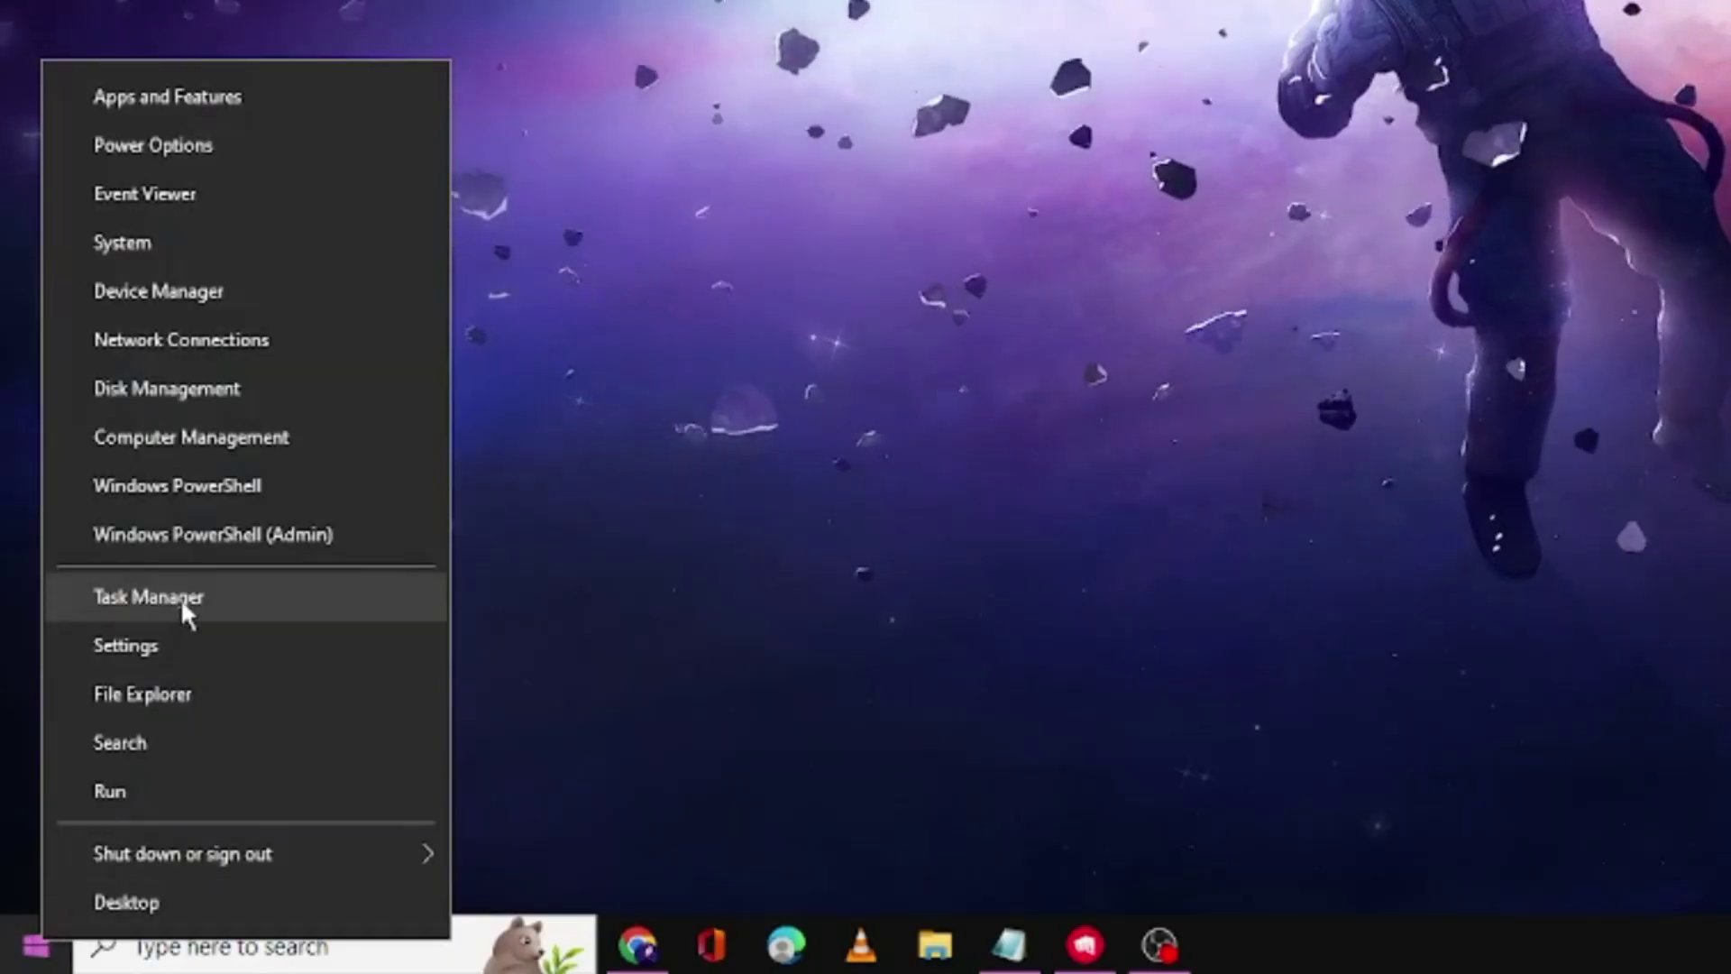
pyautogui.click(203, 597)
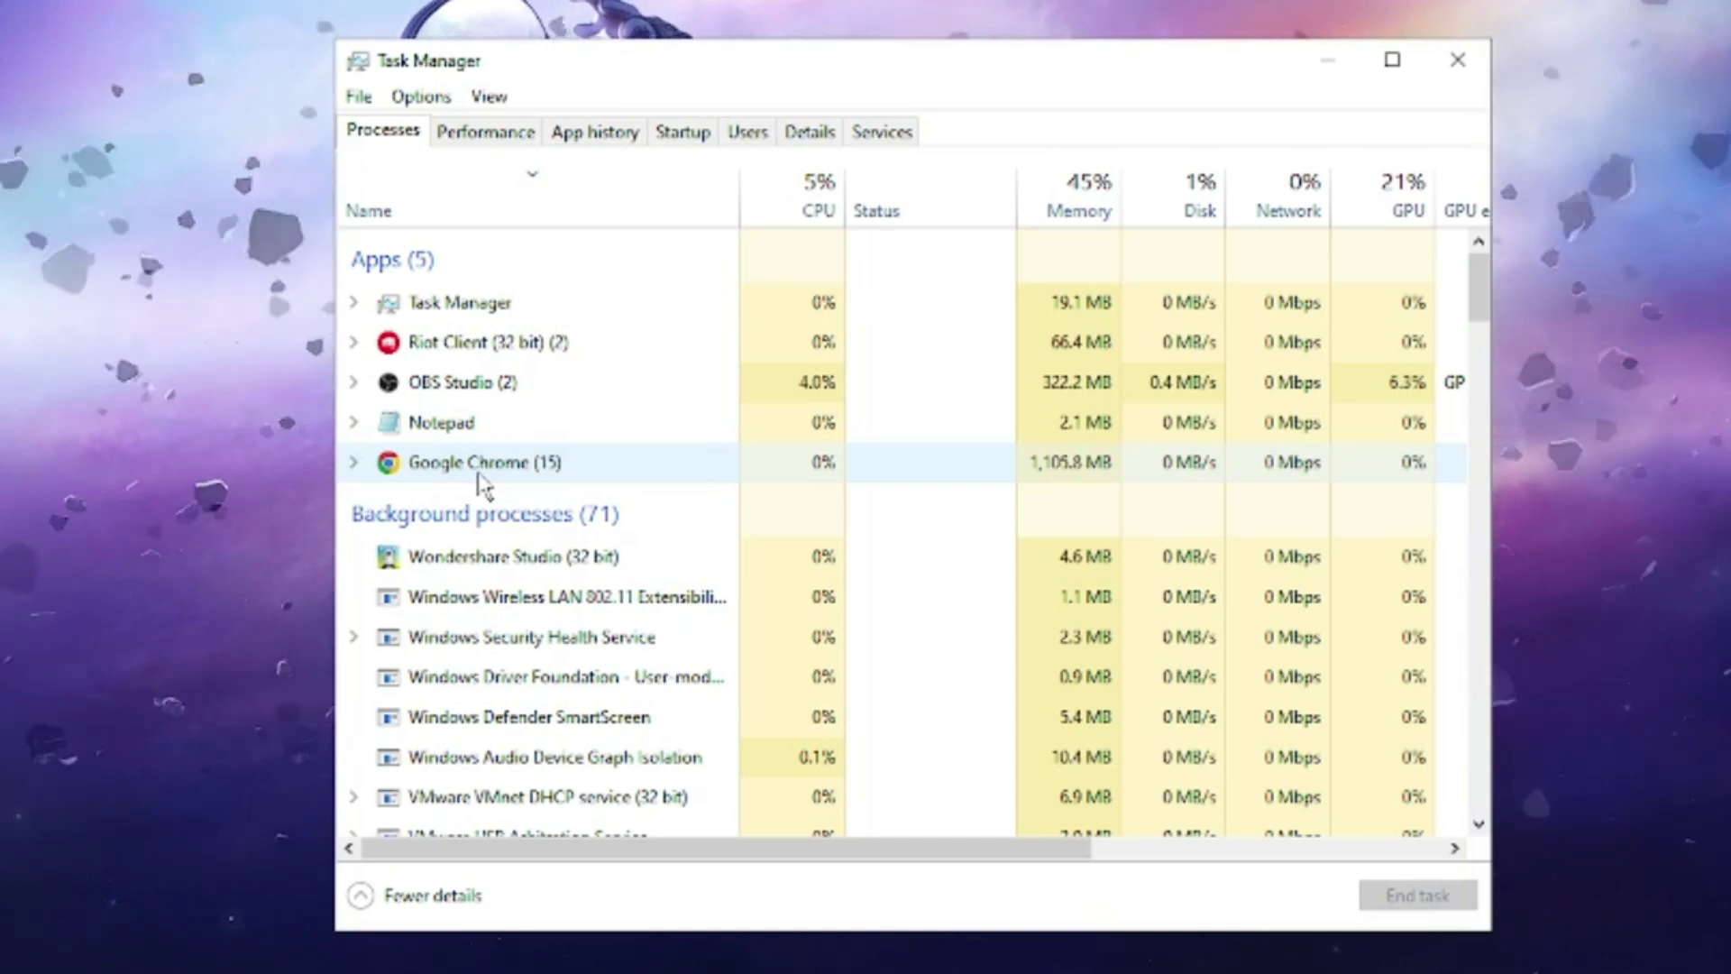
pyautogui.scroll(-3, 558, 373)
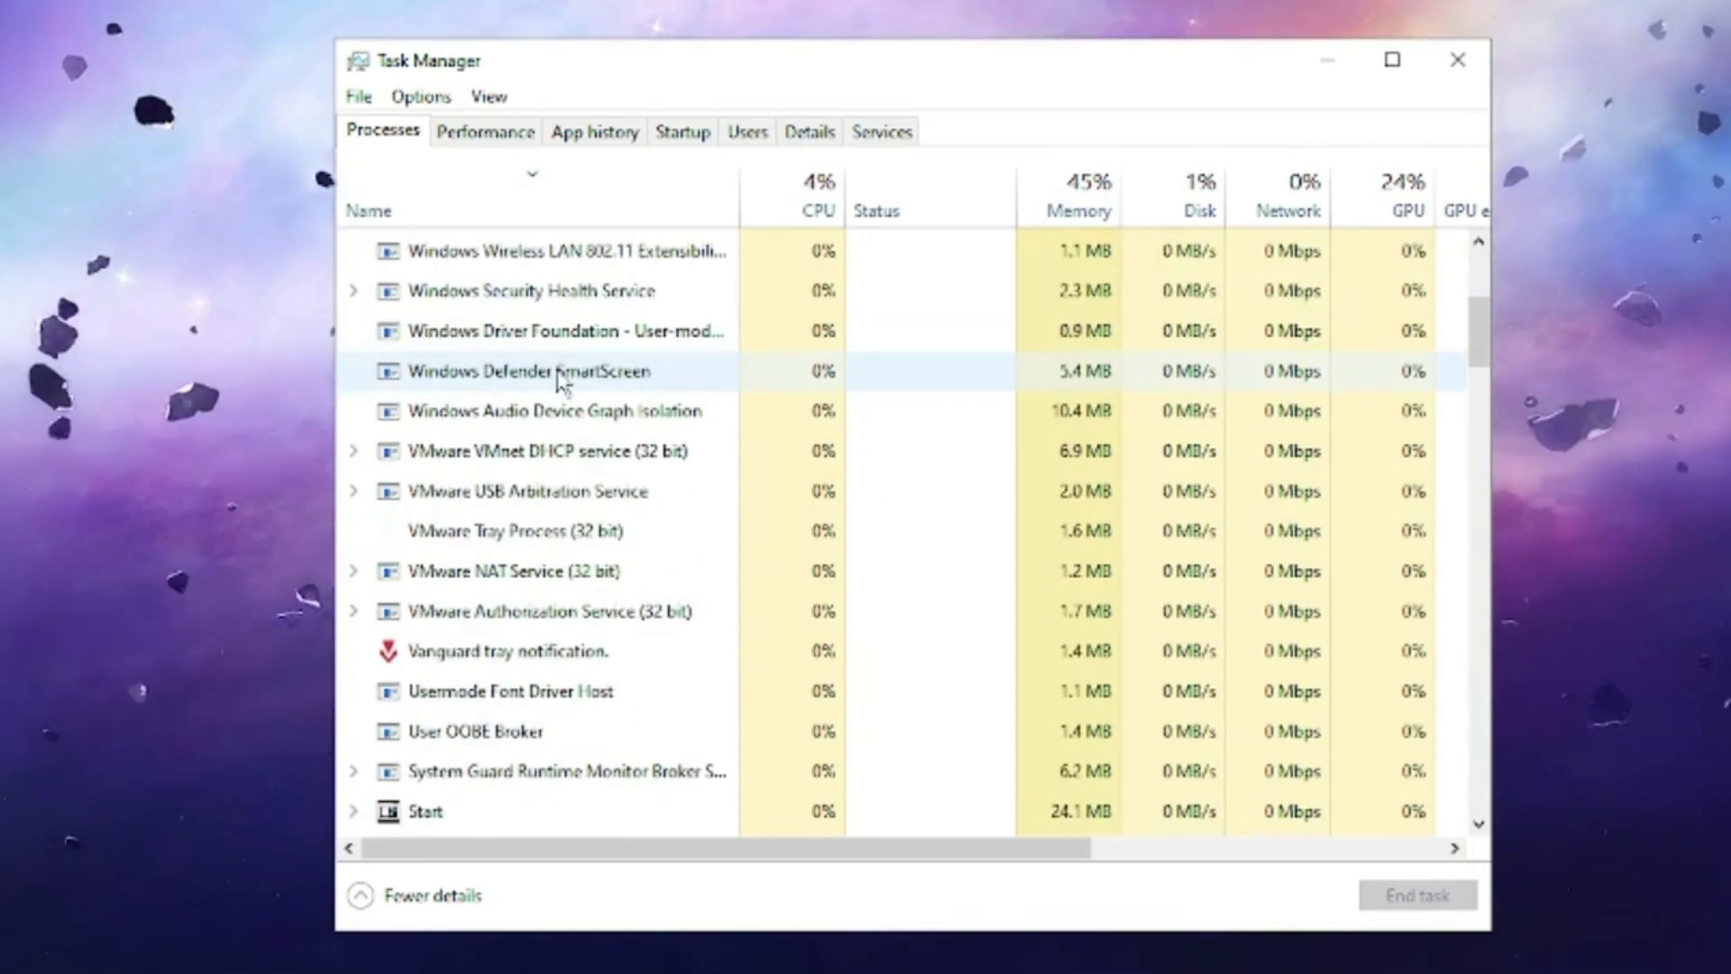
# Jump to vgtray.exe in the Details view and change its priority to Low
pyautogui.rightClick(536, 621)
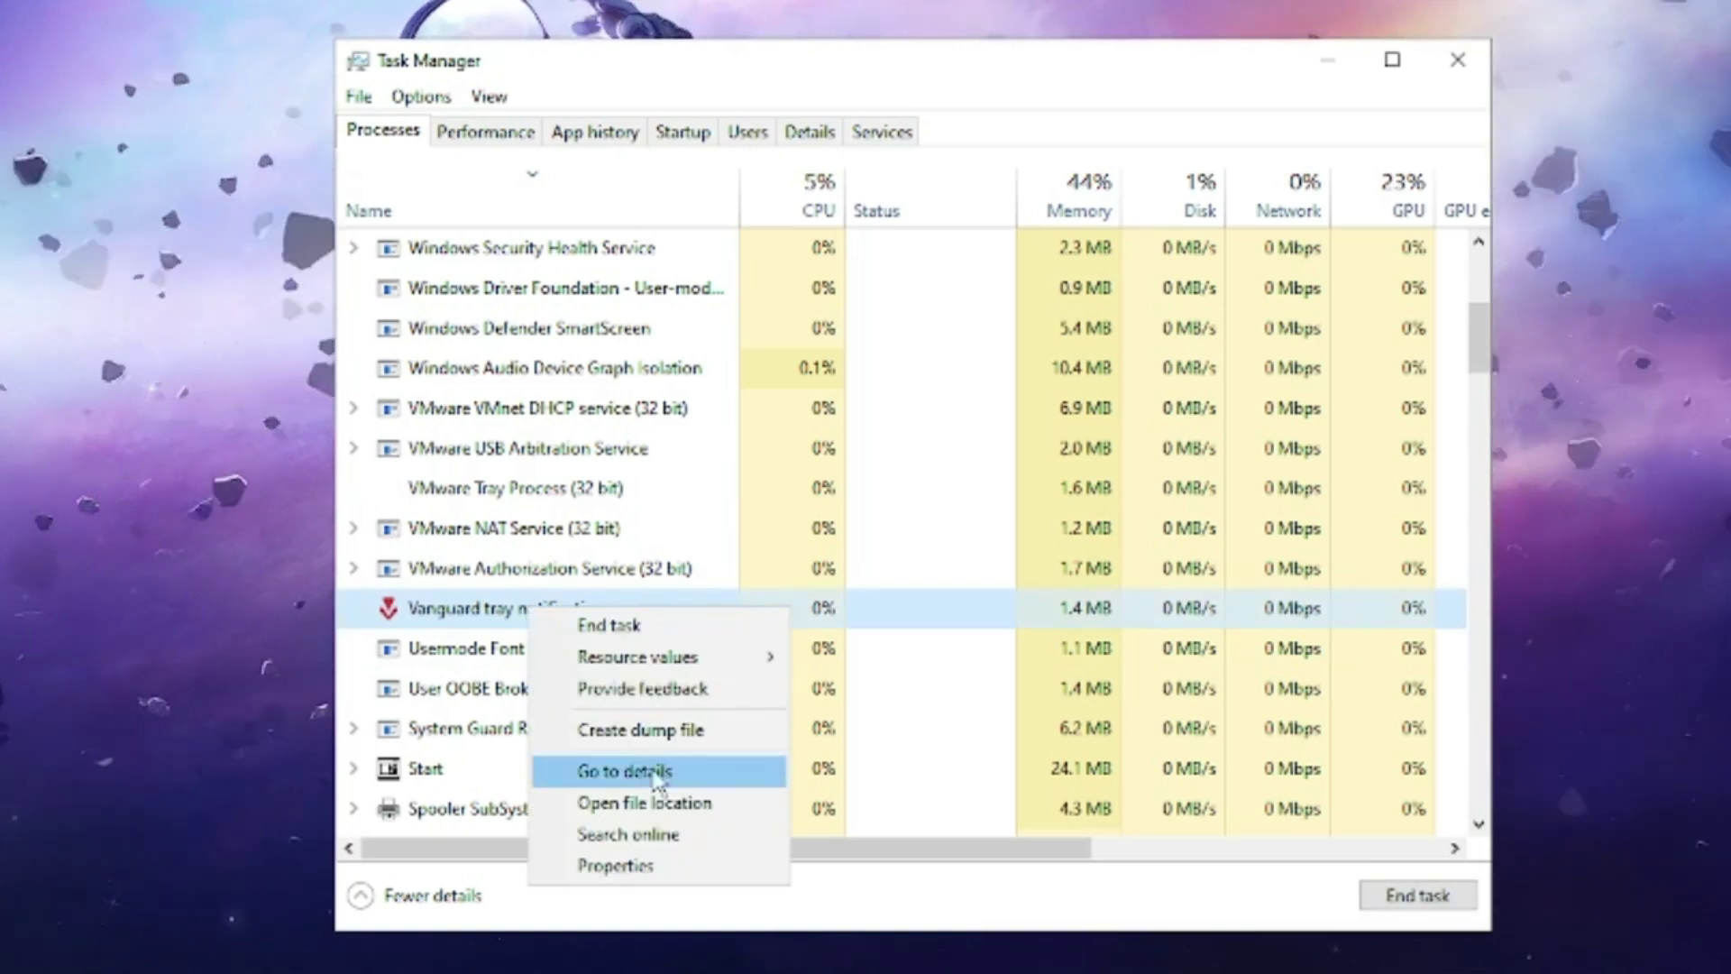
pyautogui.click(651, 772)
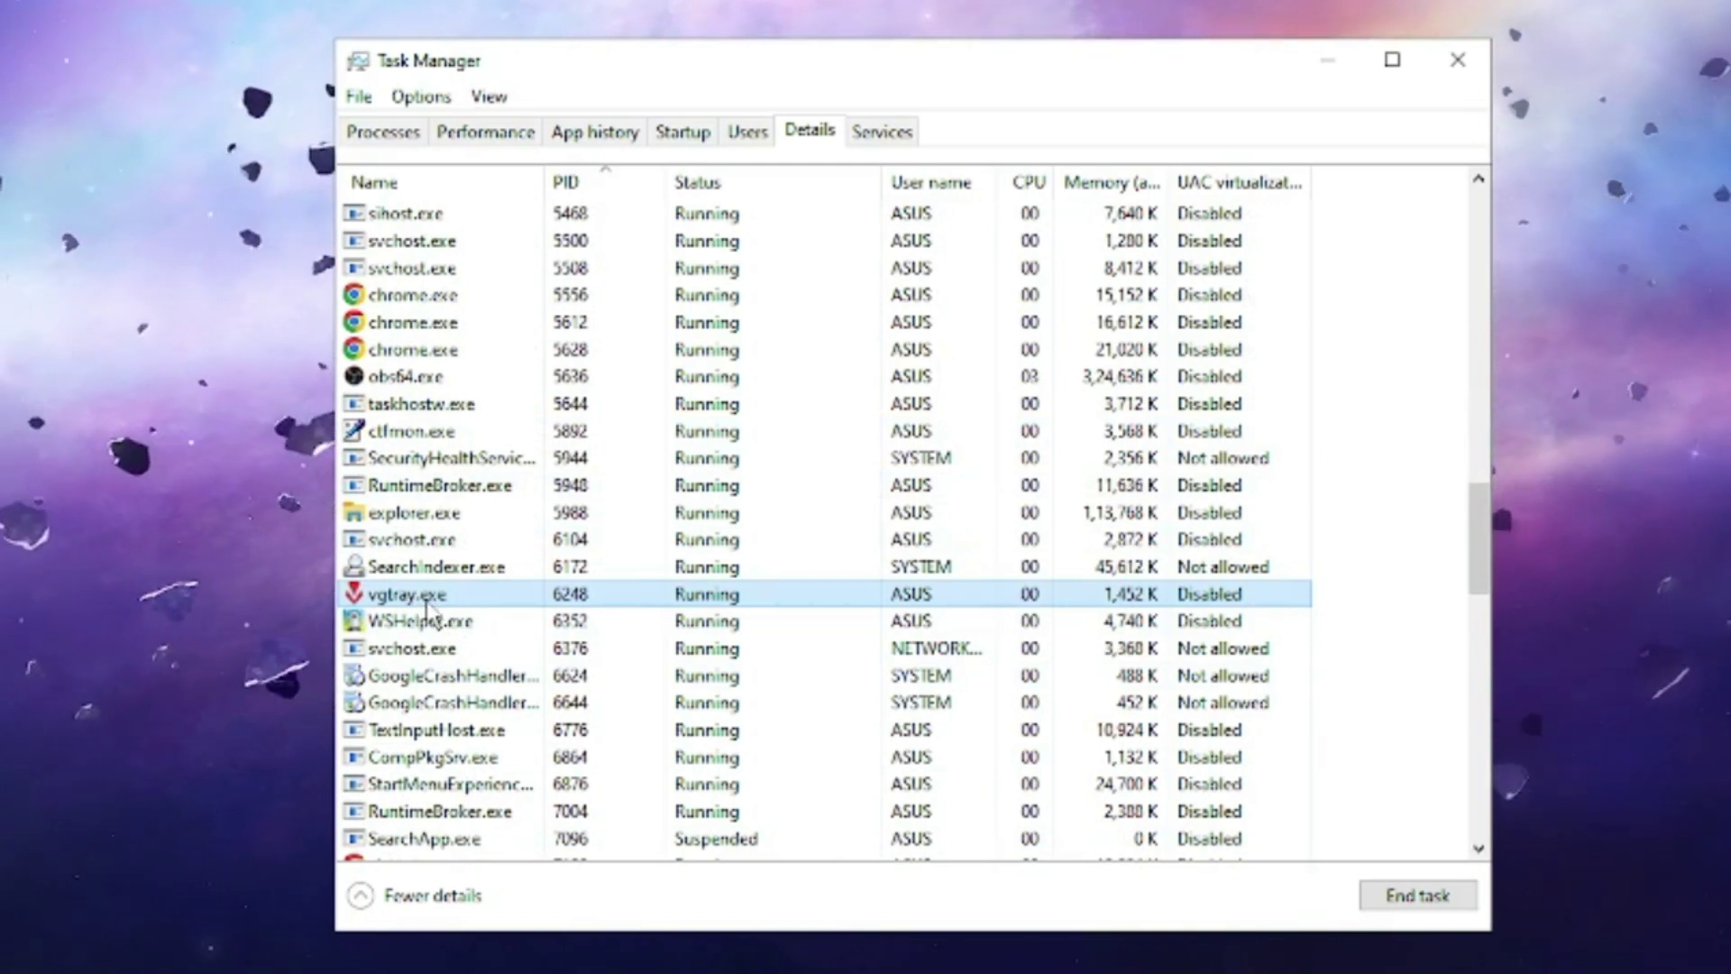
pyautogui.rightClick(444, 603)
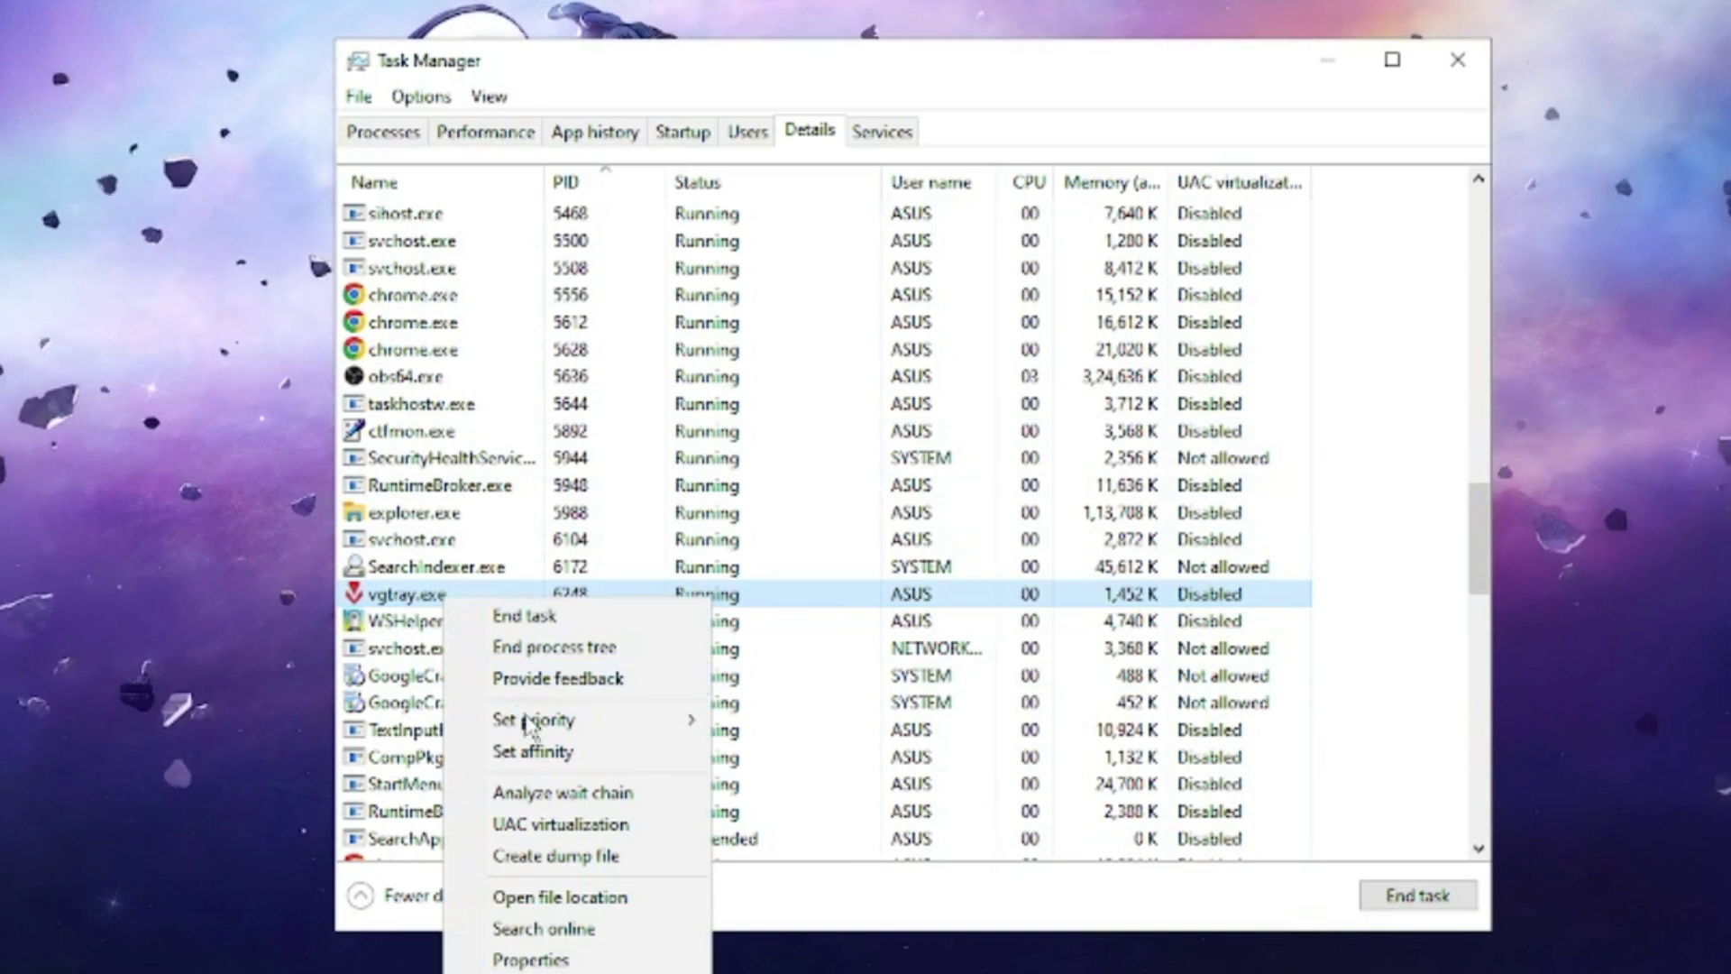
pyautogui.moveTo(528, 732)
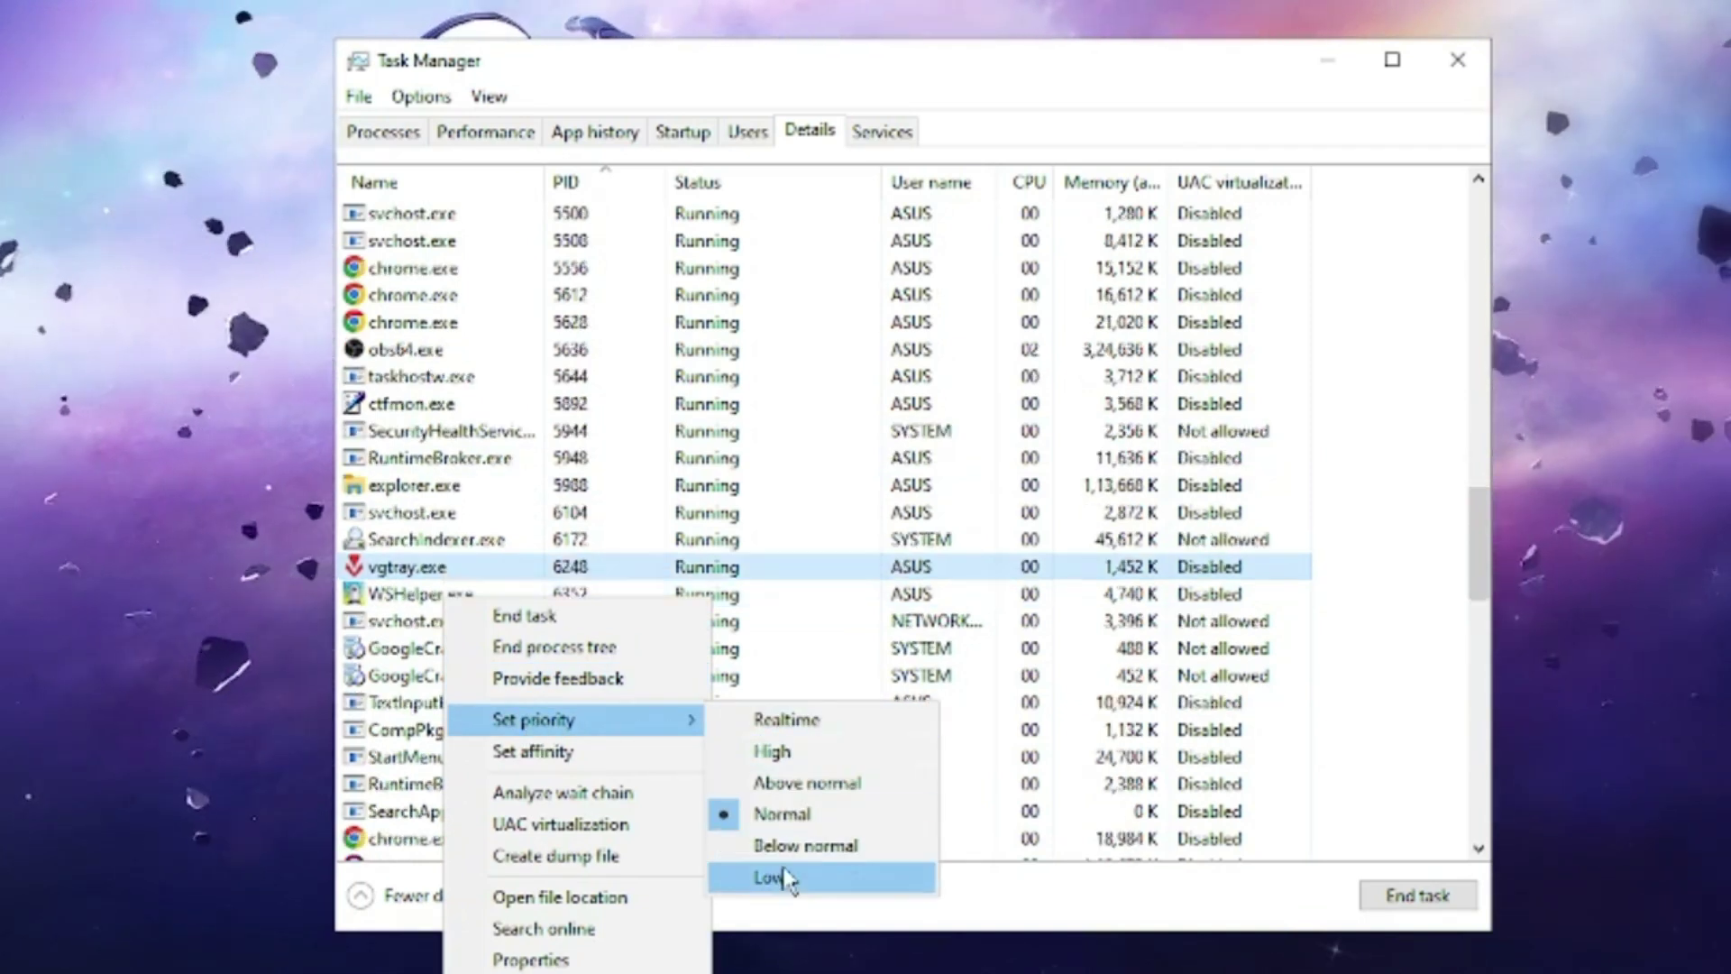
pyautogui.click(787, 879)
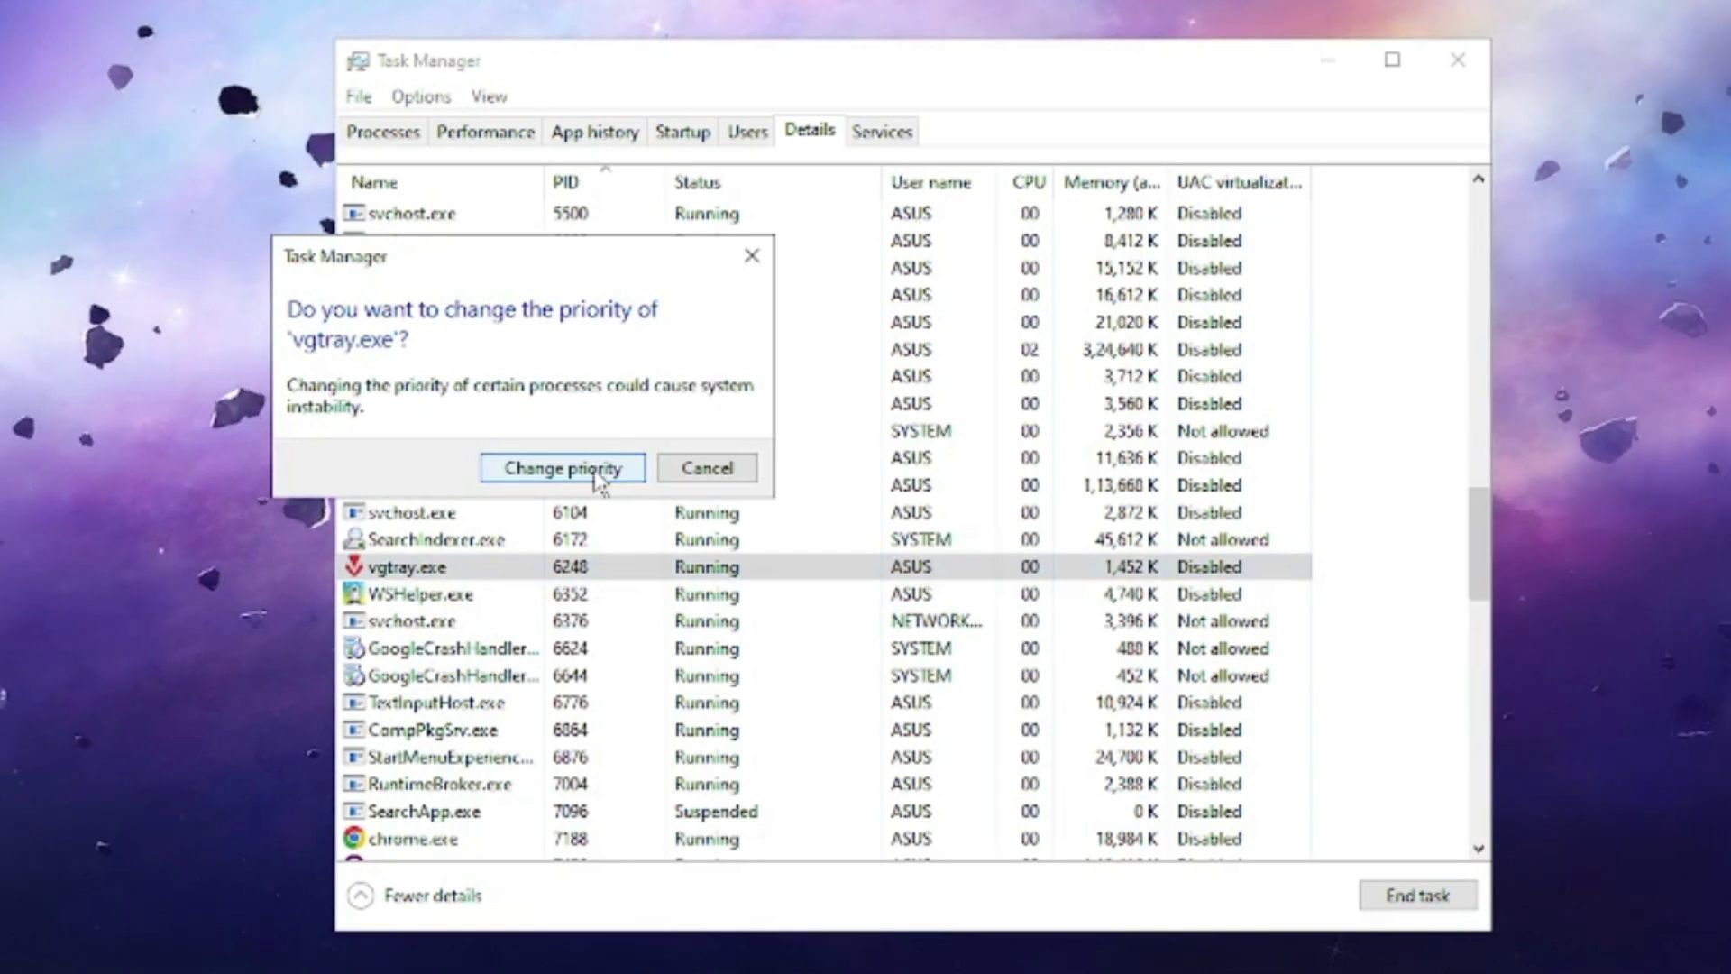
pyautogui.click(562, 468)
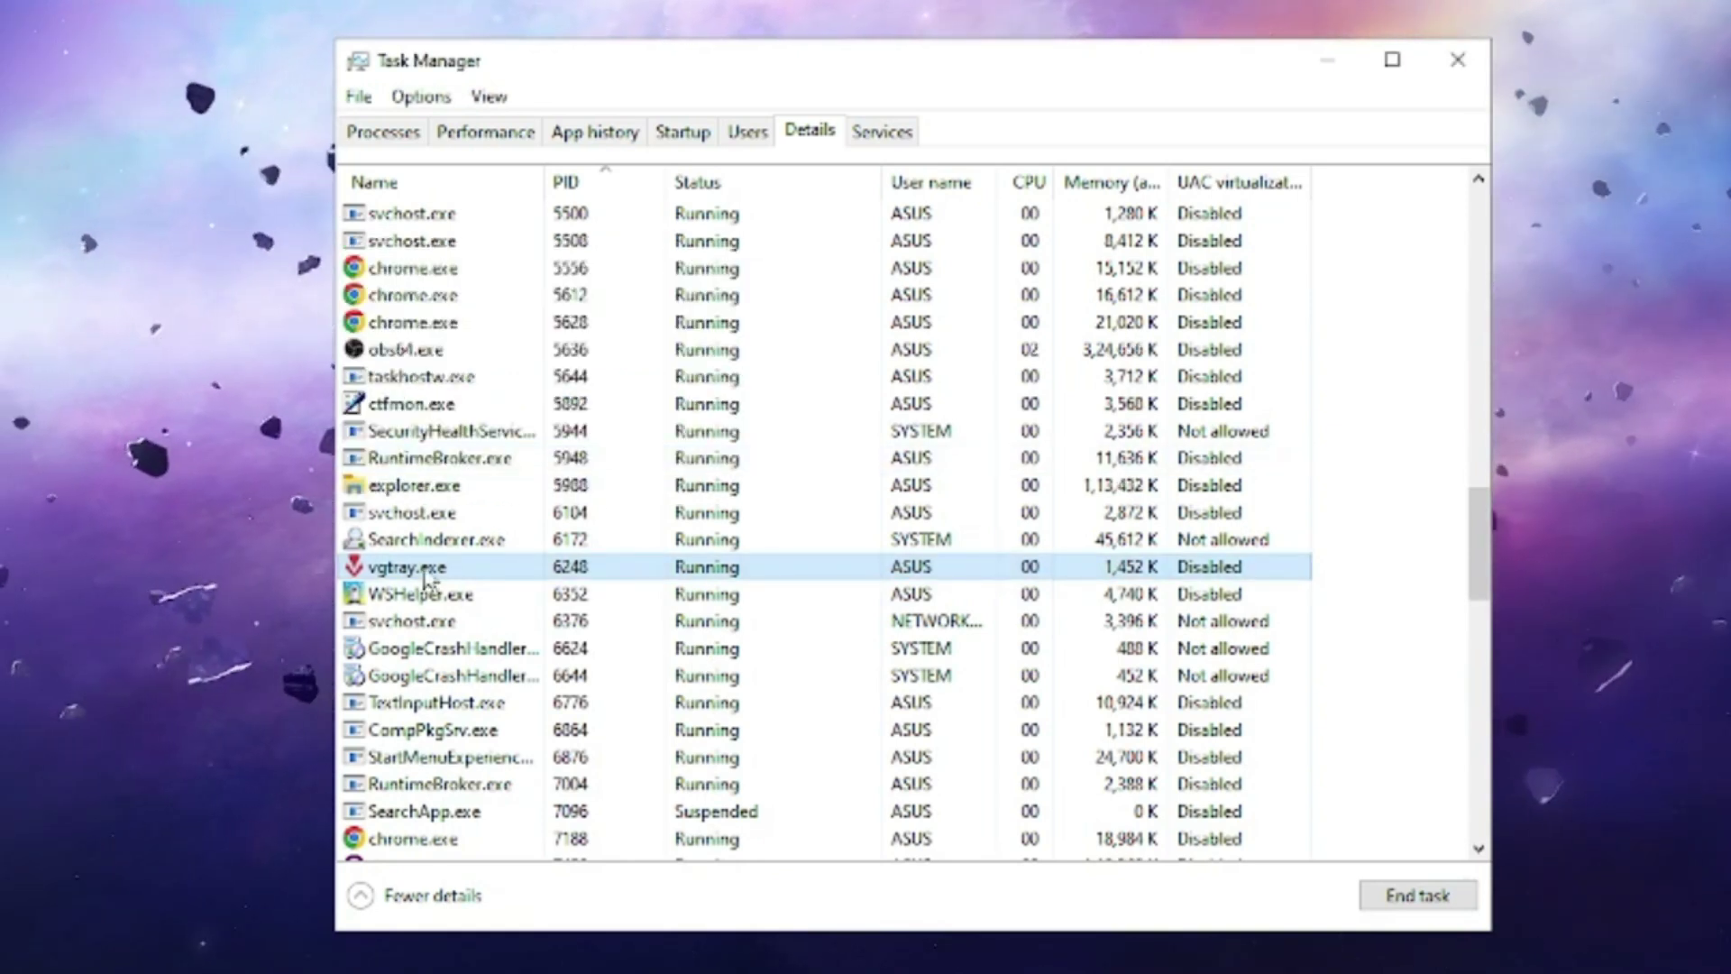
# Limit vgtray.exe's processor affinity to CPU 0 only
pyautogui.rightClick(430, 575)
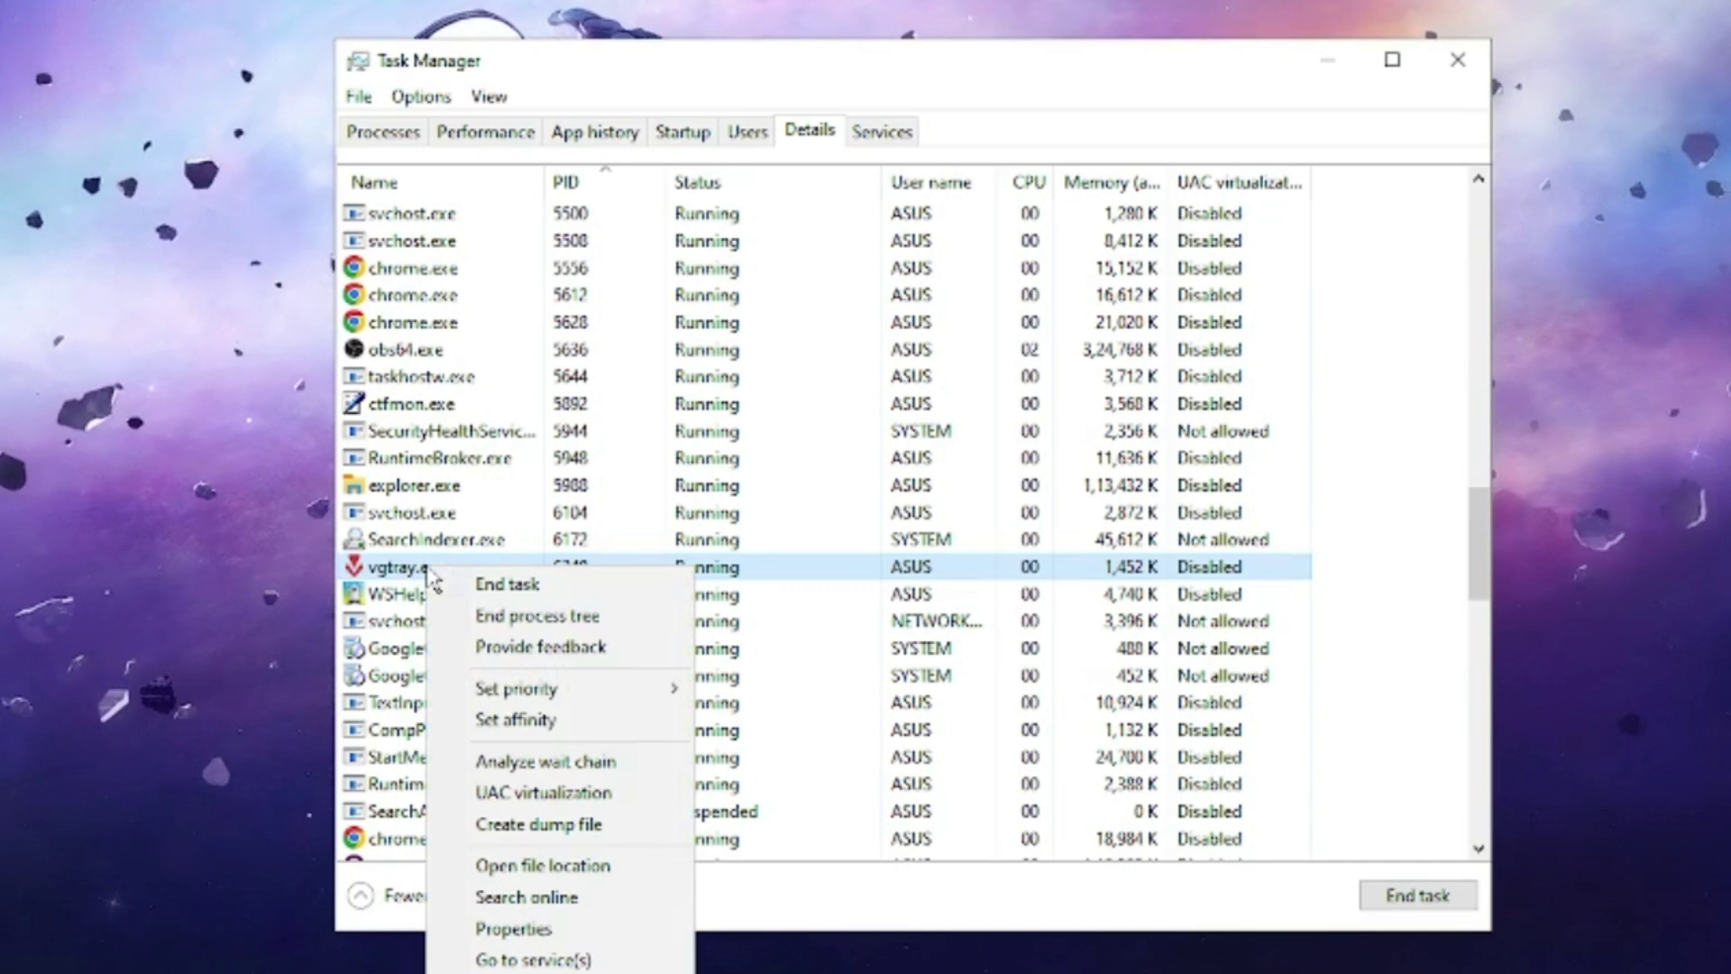
pyautogui.click(540, 726)
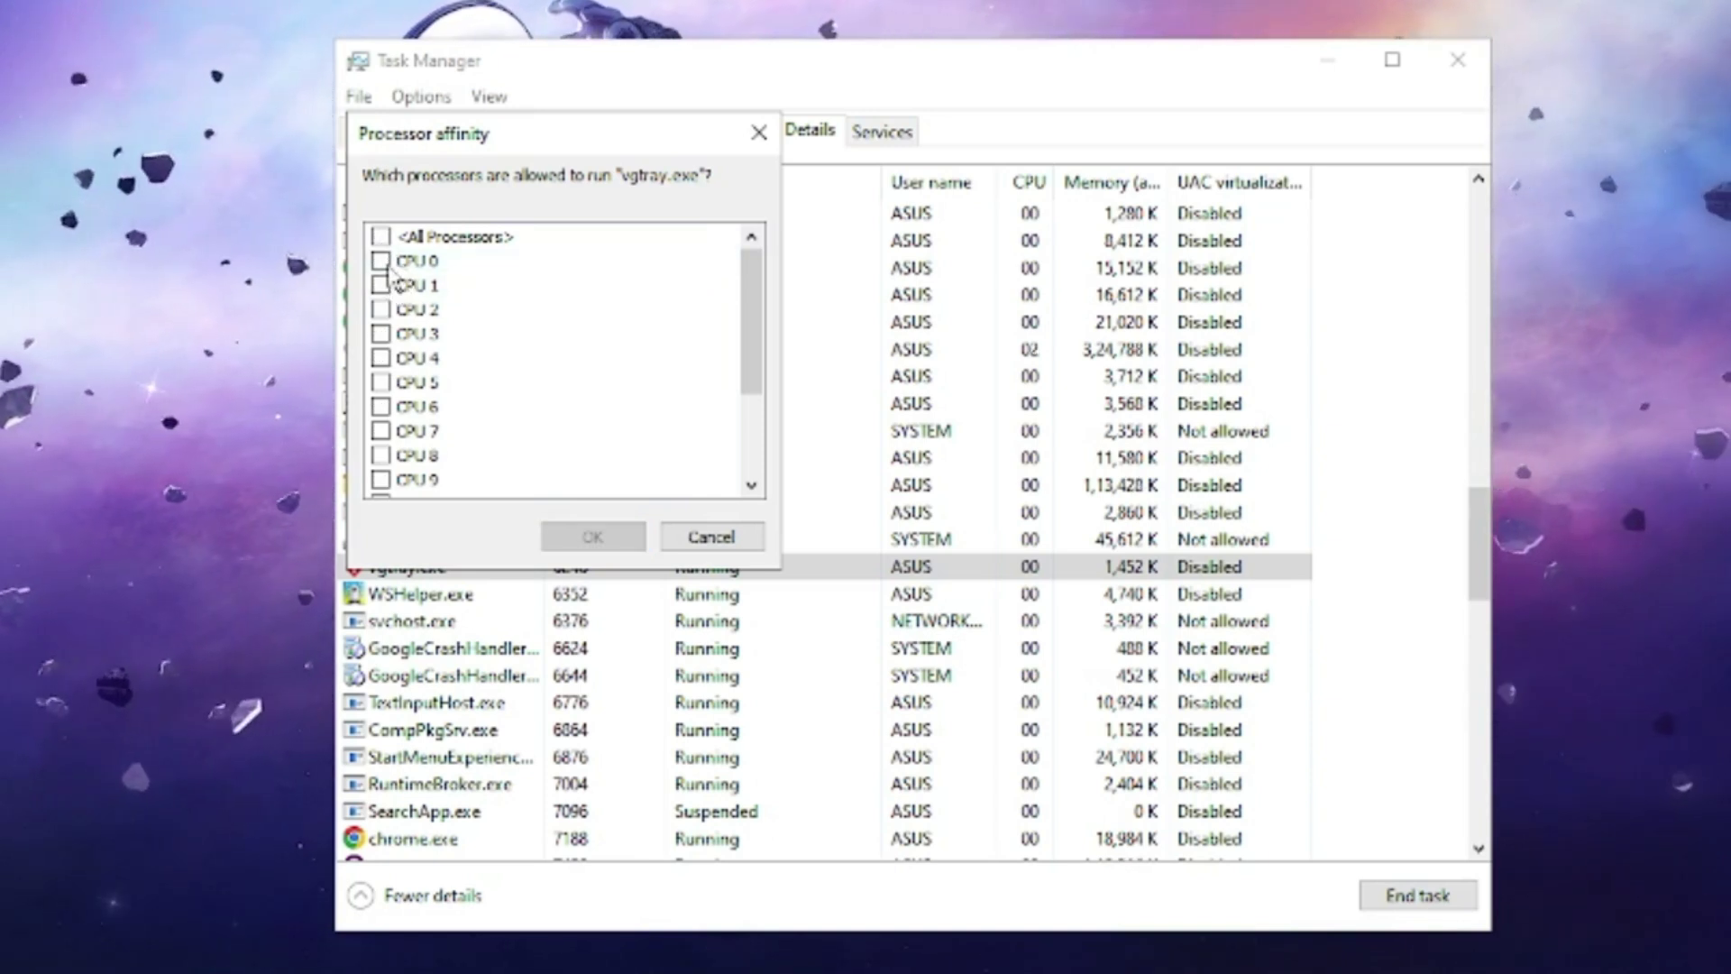
pyautogui.click(382, 262)
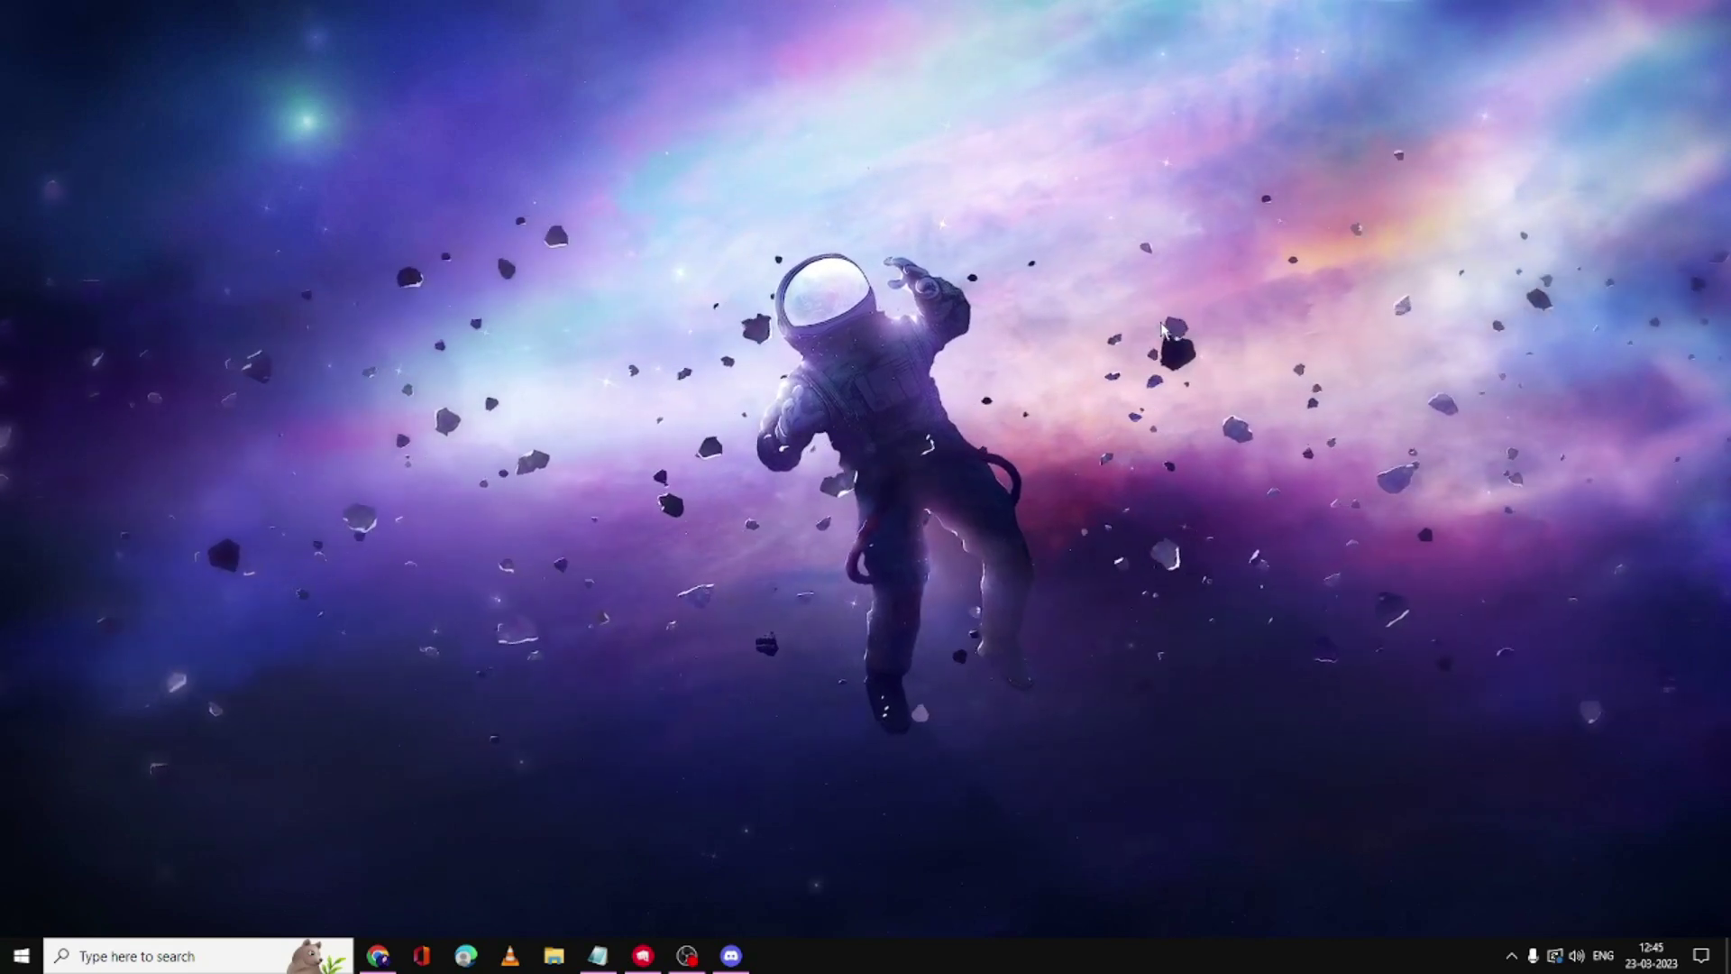
# Search for 'services' and open the Services app
pyautogui.click(215, 943)
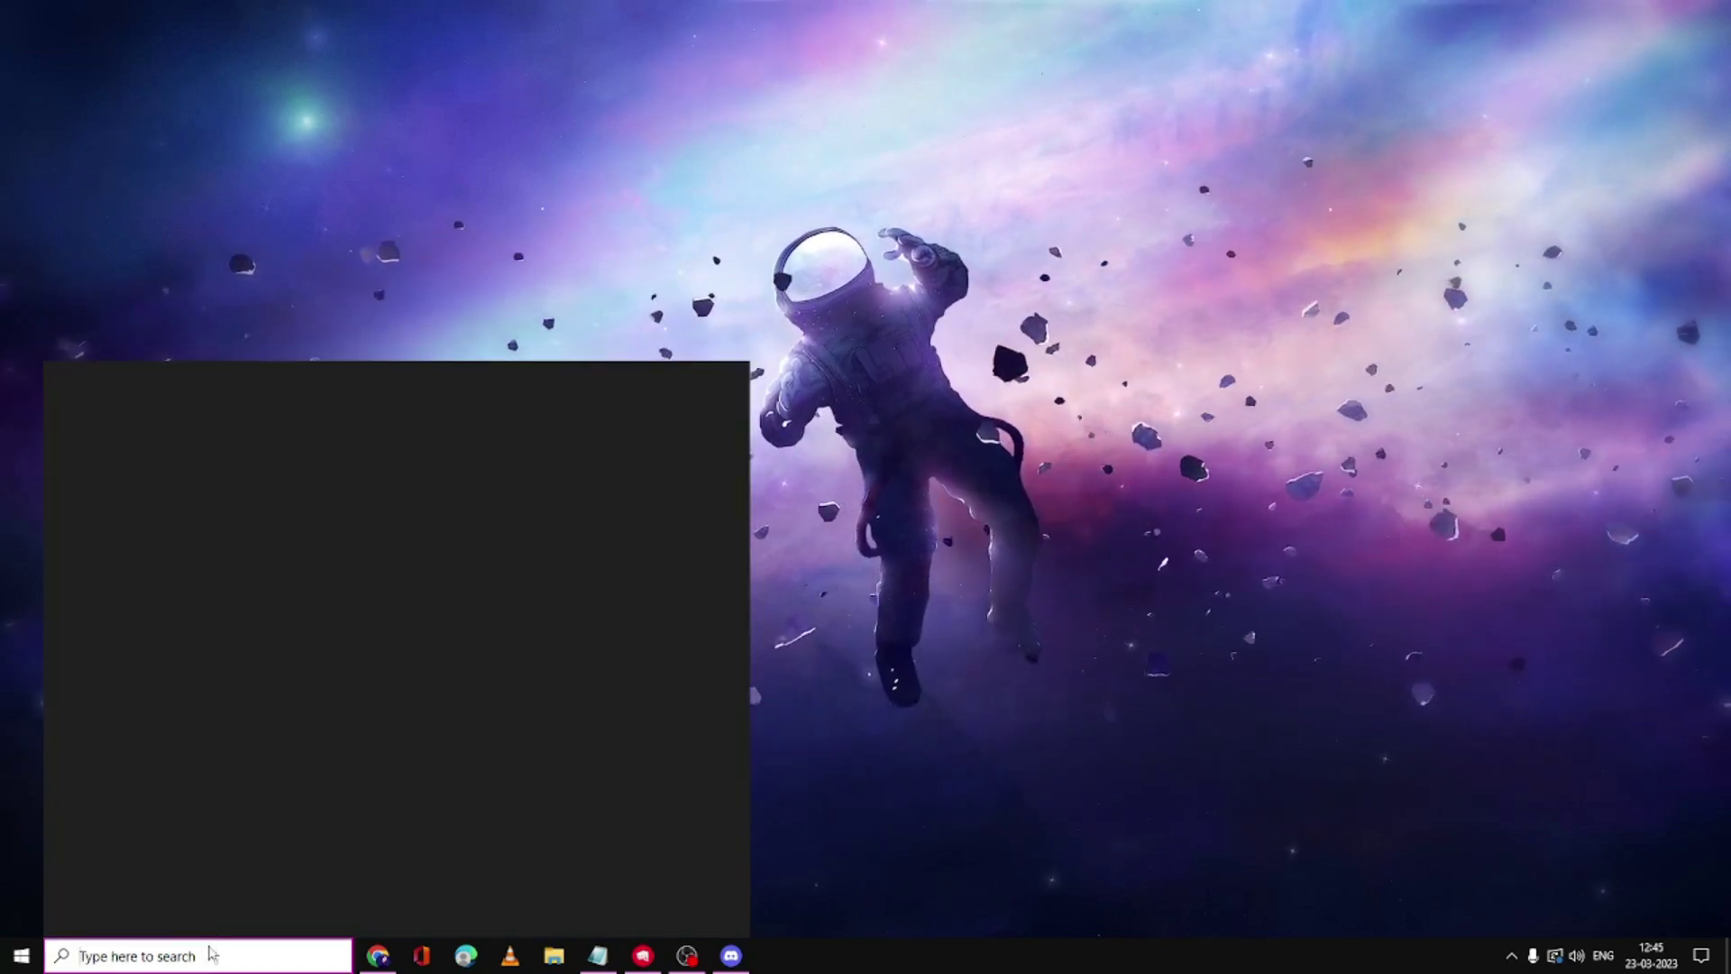
pyautogui.write('services')
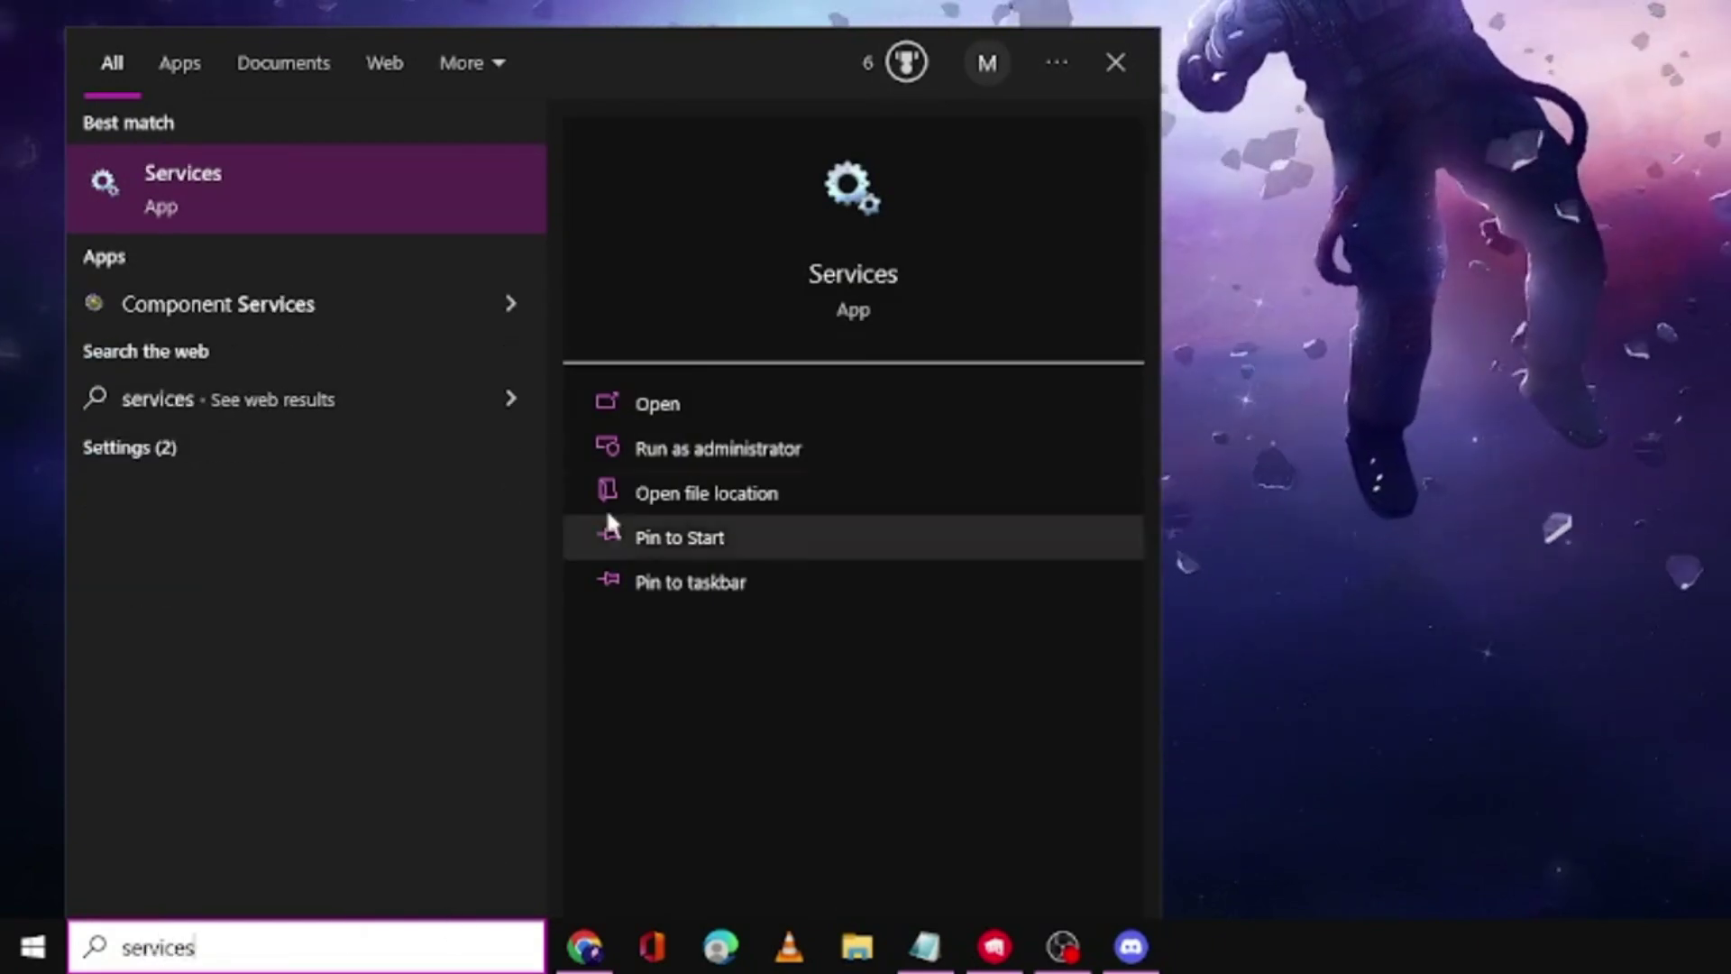
pyautogui.click(258, 175)
# Find the vgc service in the list and stop it
pyautogui.click(1400, 235)
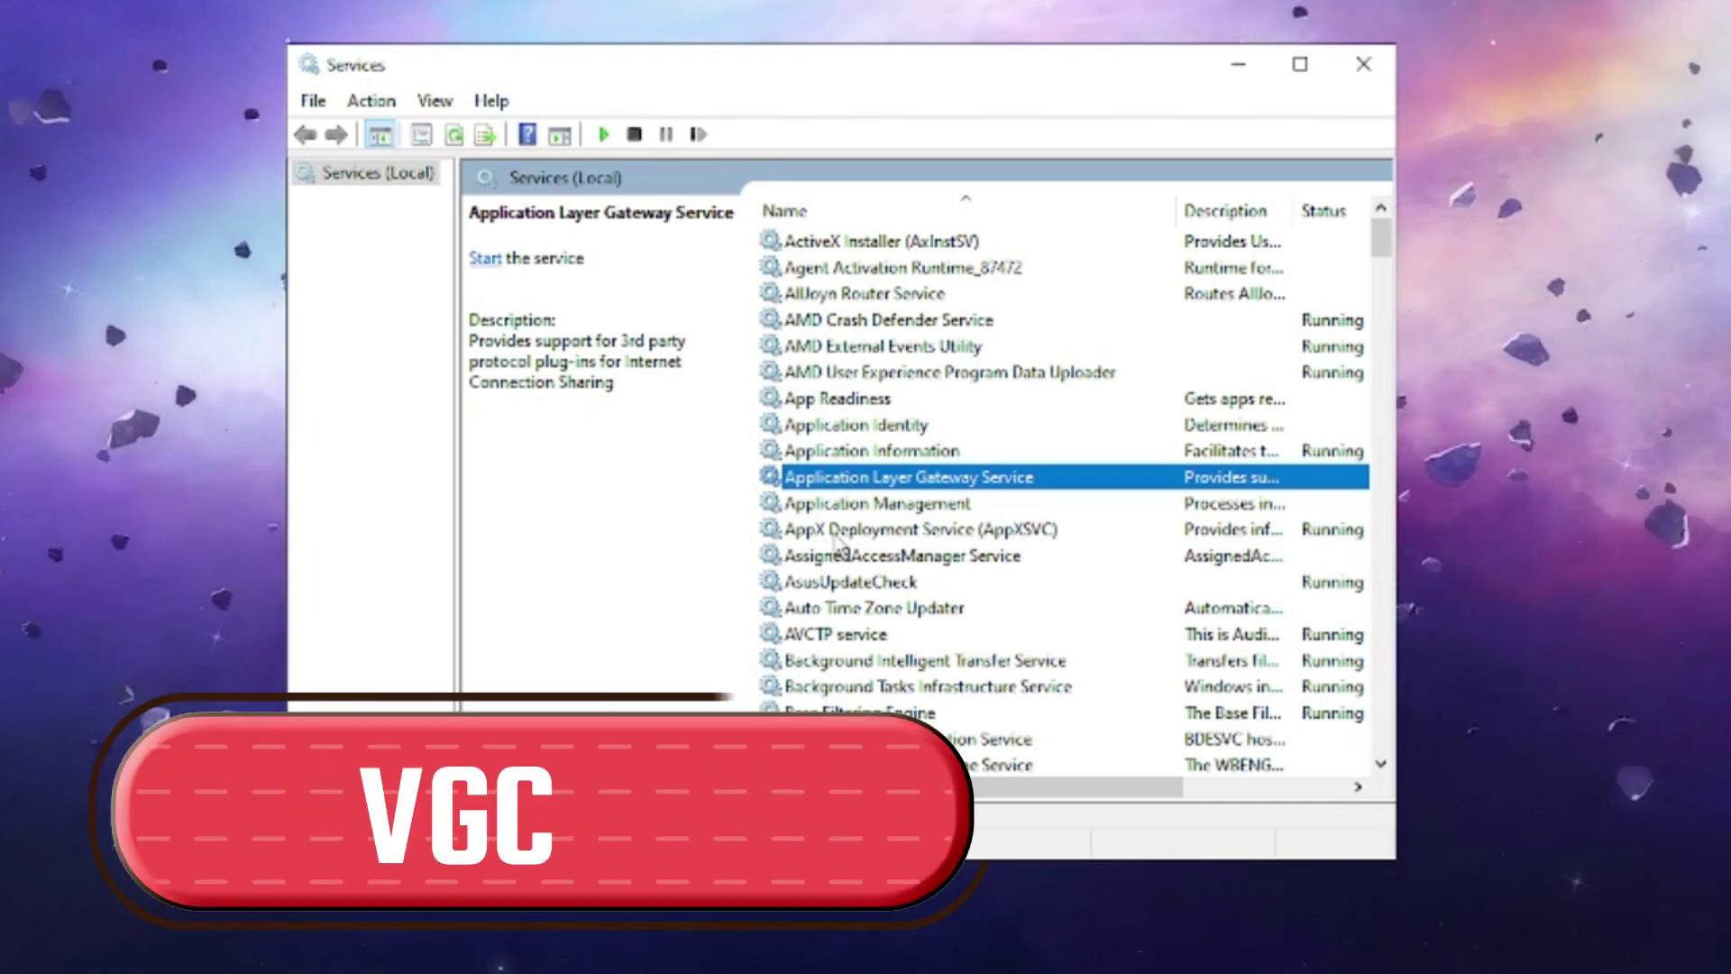
pyautogui.click(837, 536)
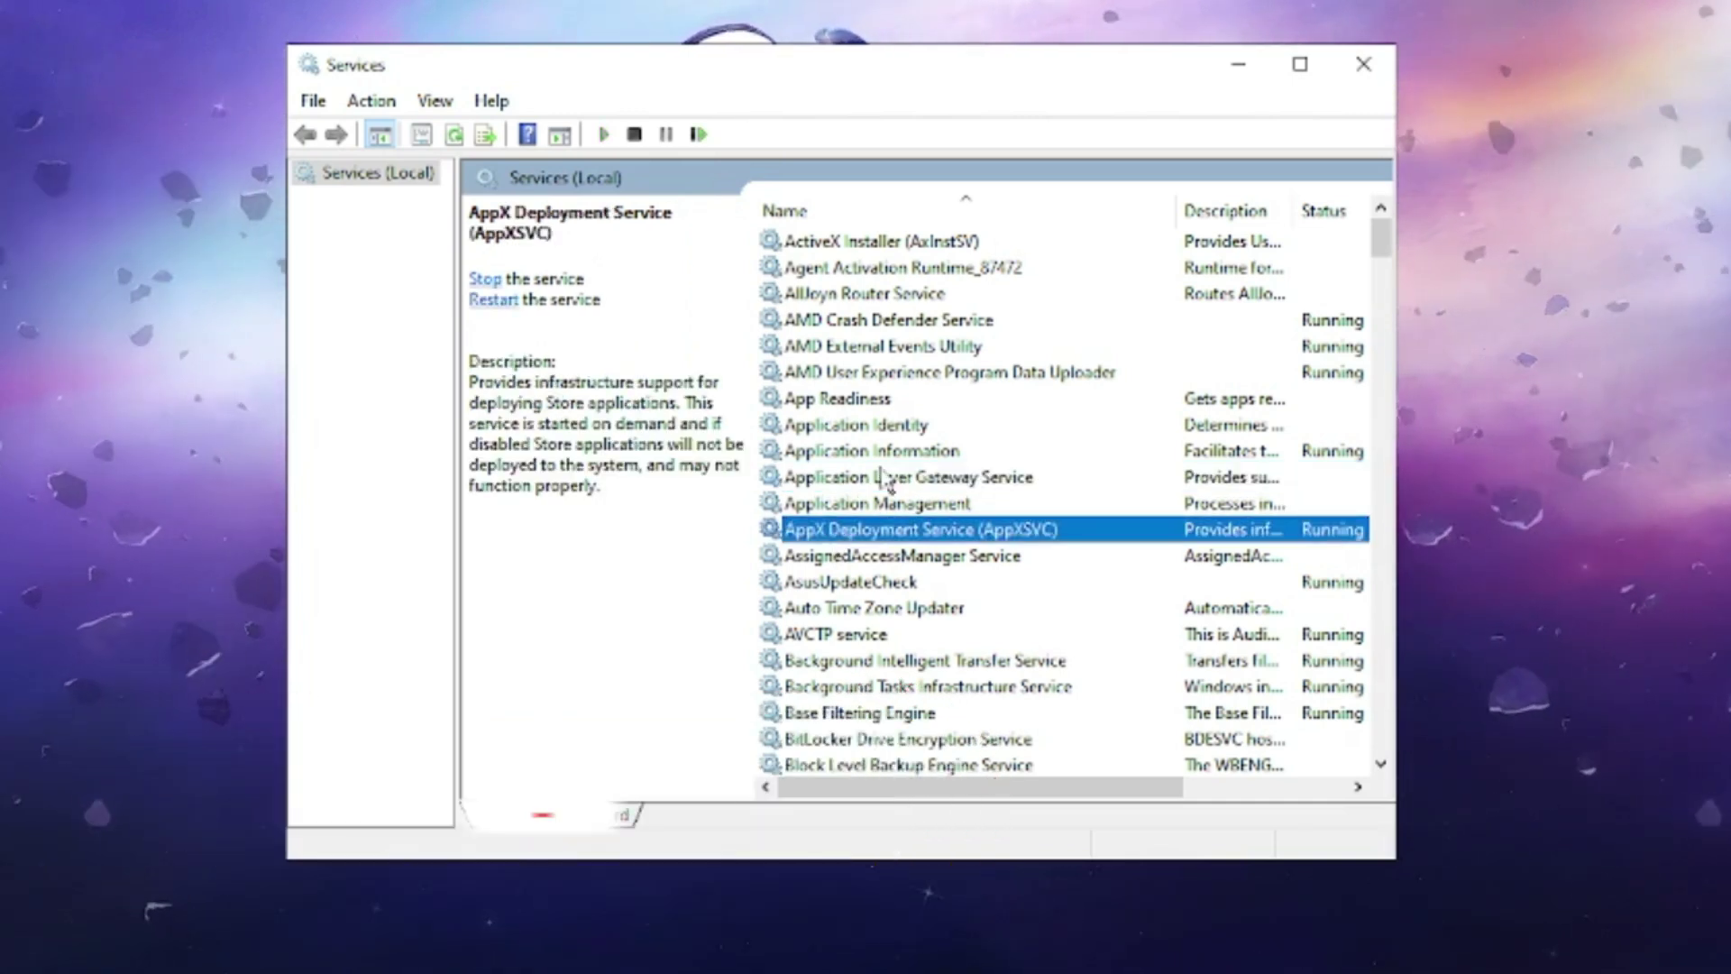
pyautogui.press('v')
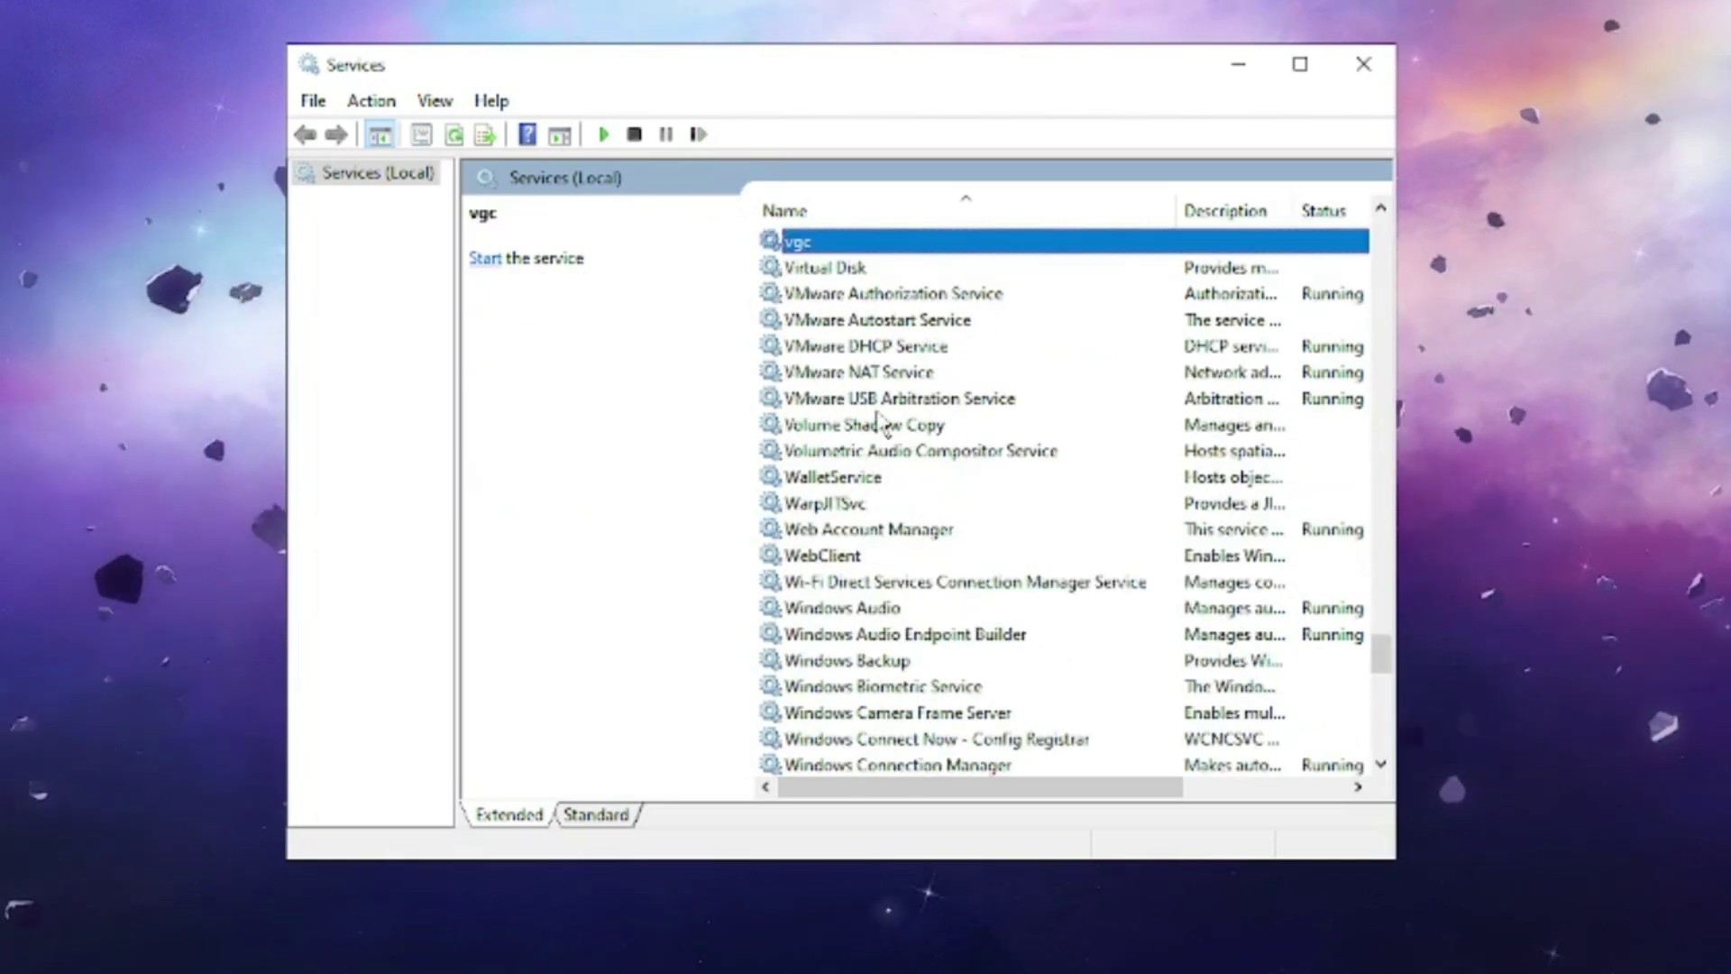
pyautogui.rightClick(845, 242)
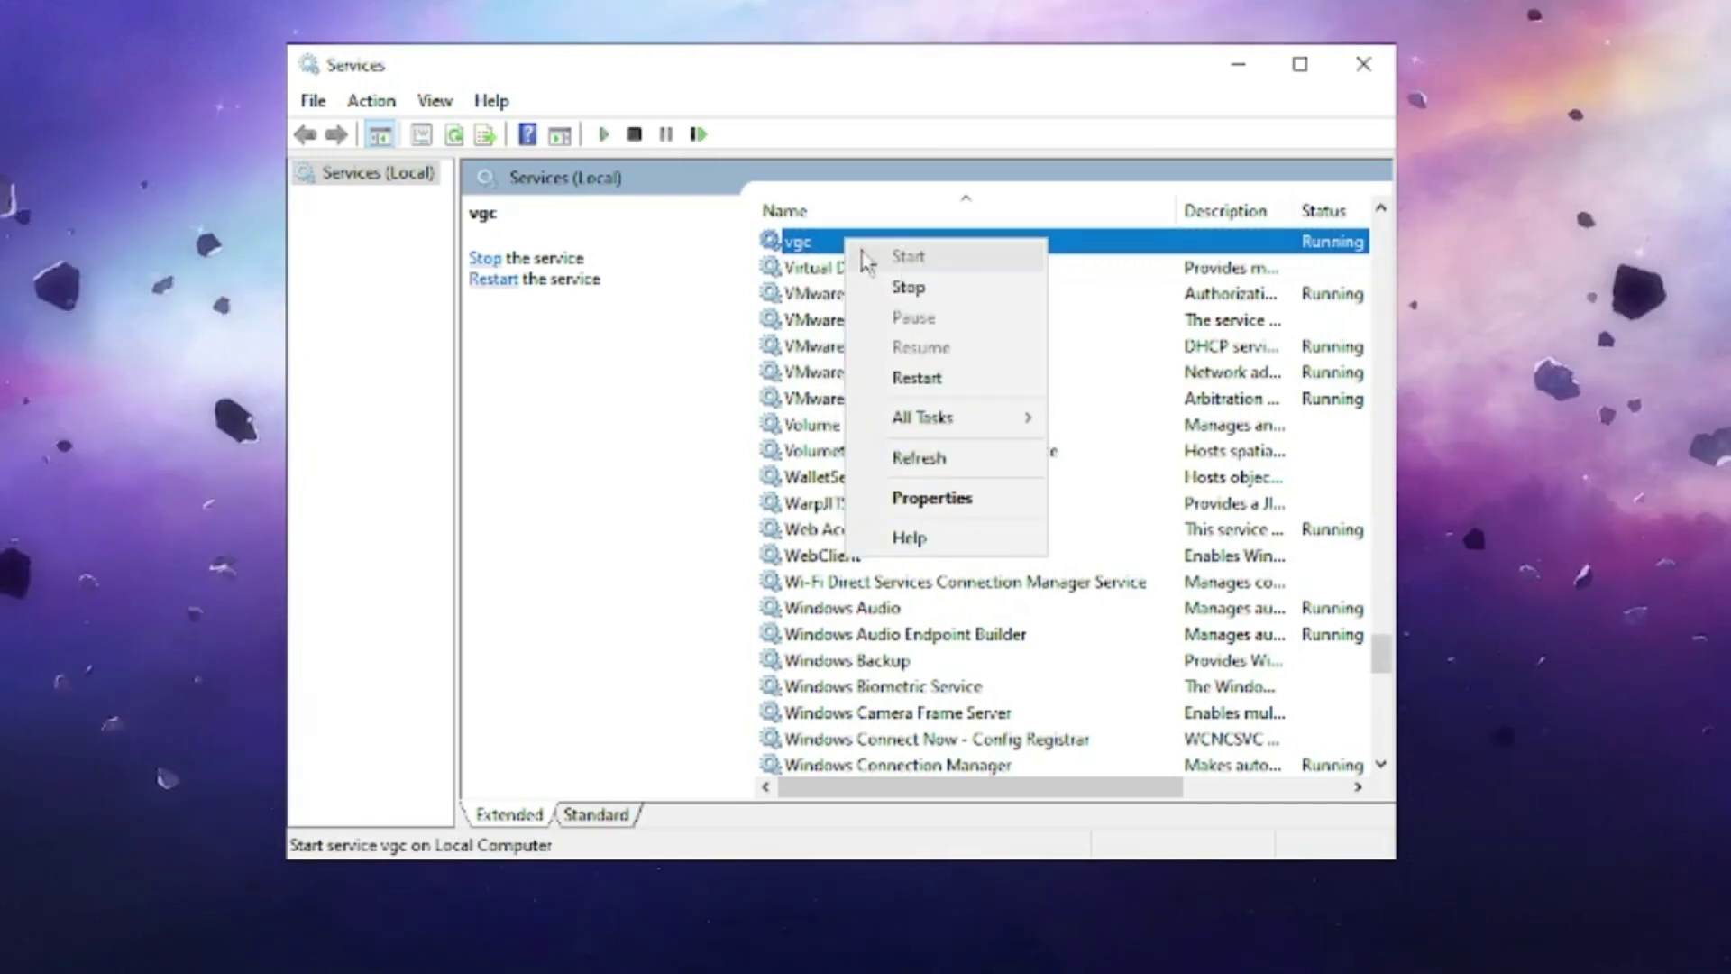
pyautogui.click(925, 288)
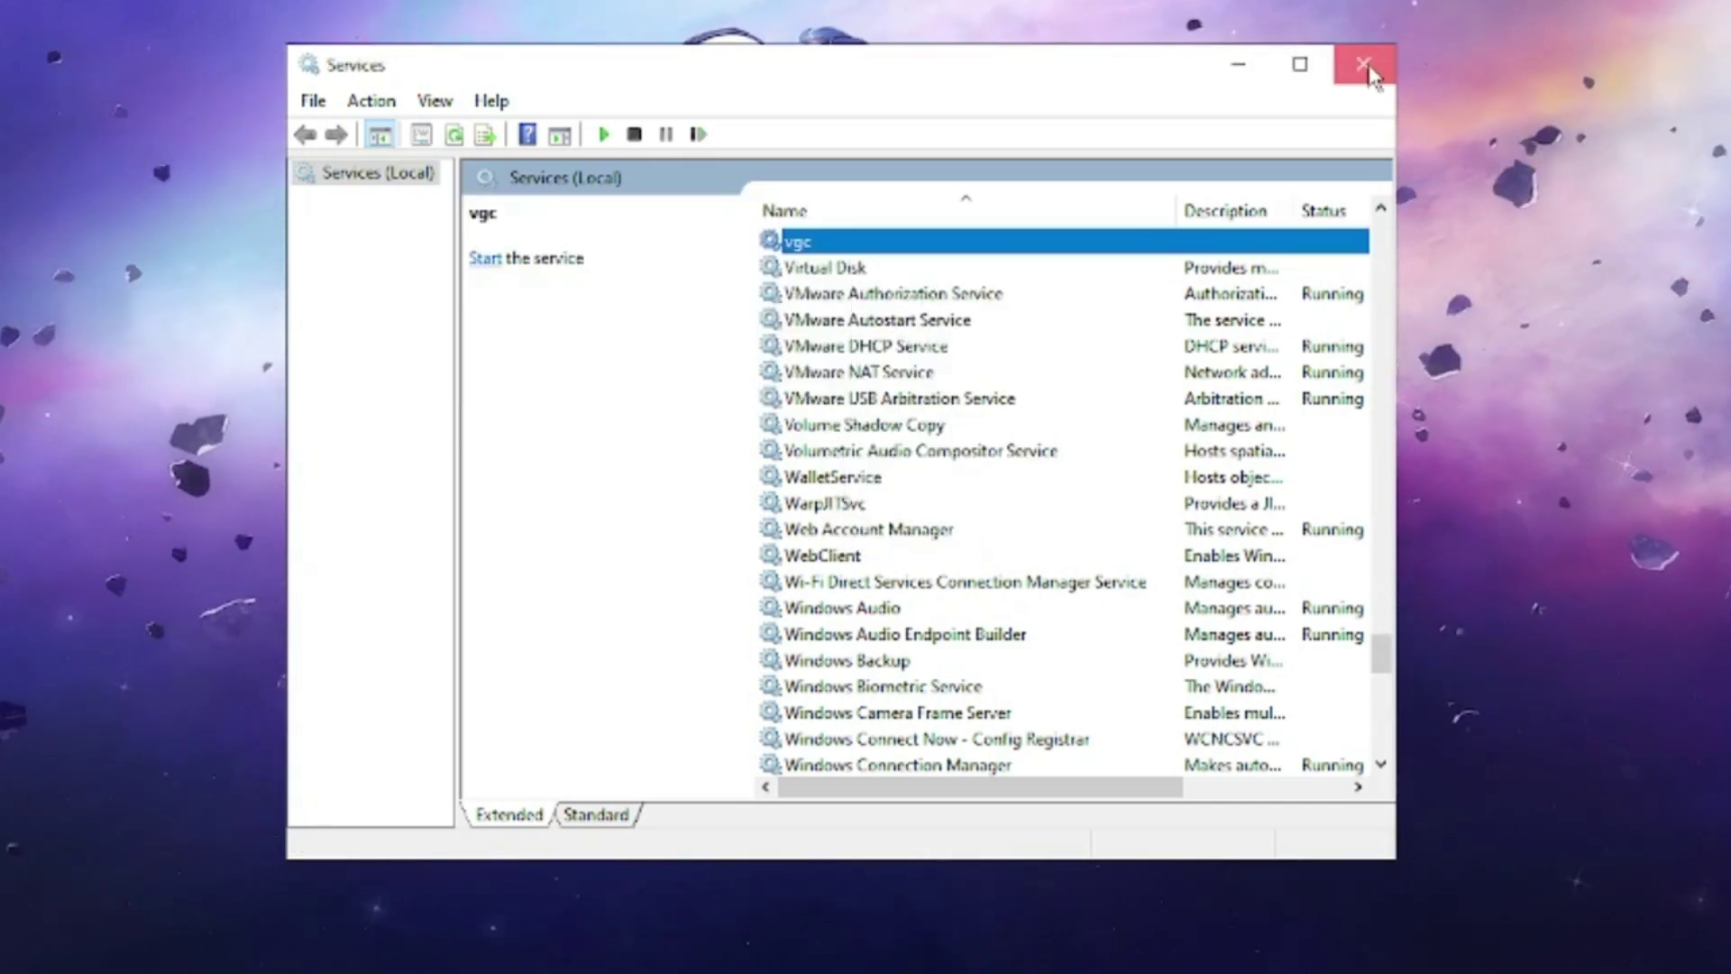
# Close Services and open Programs and Features via an 'appwiz.cpl' search
pyautogui.click(1365, 65)
pyautogui.click(233, 954)
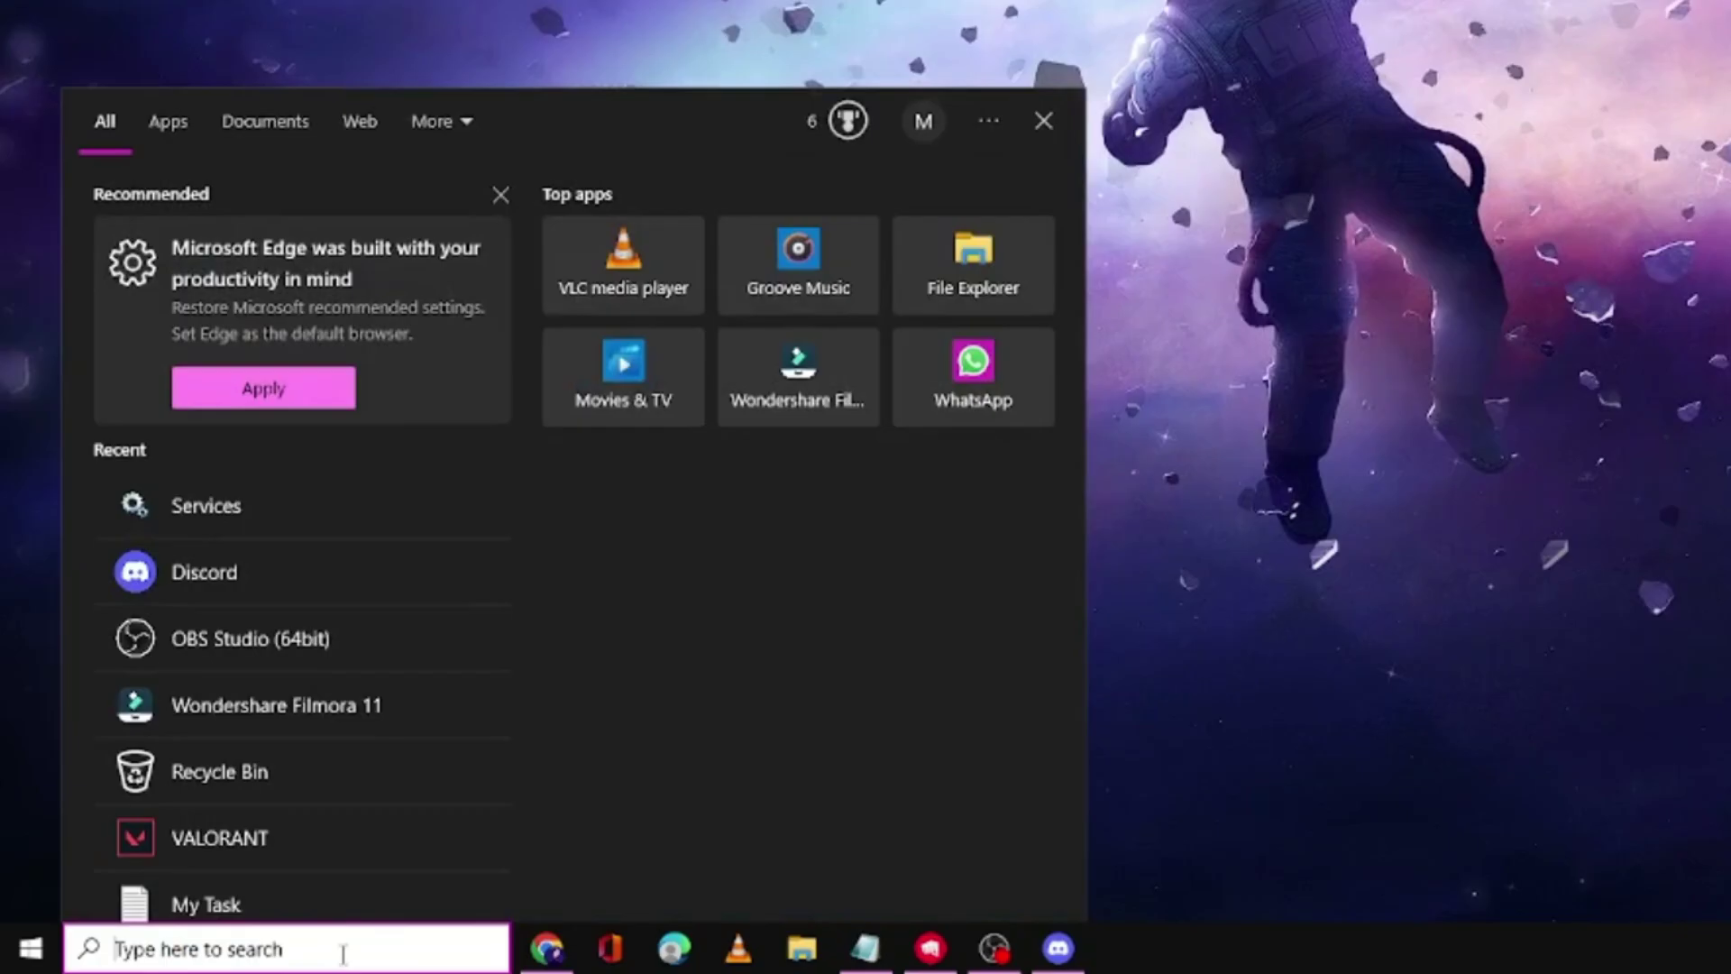
pyautogui.write('ap')
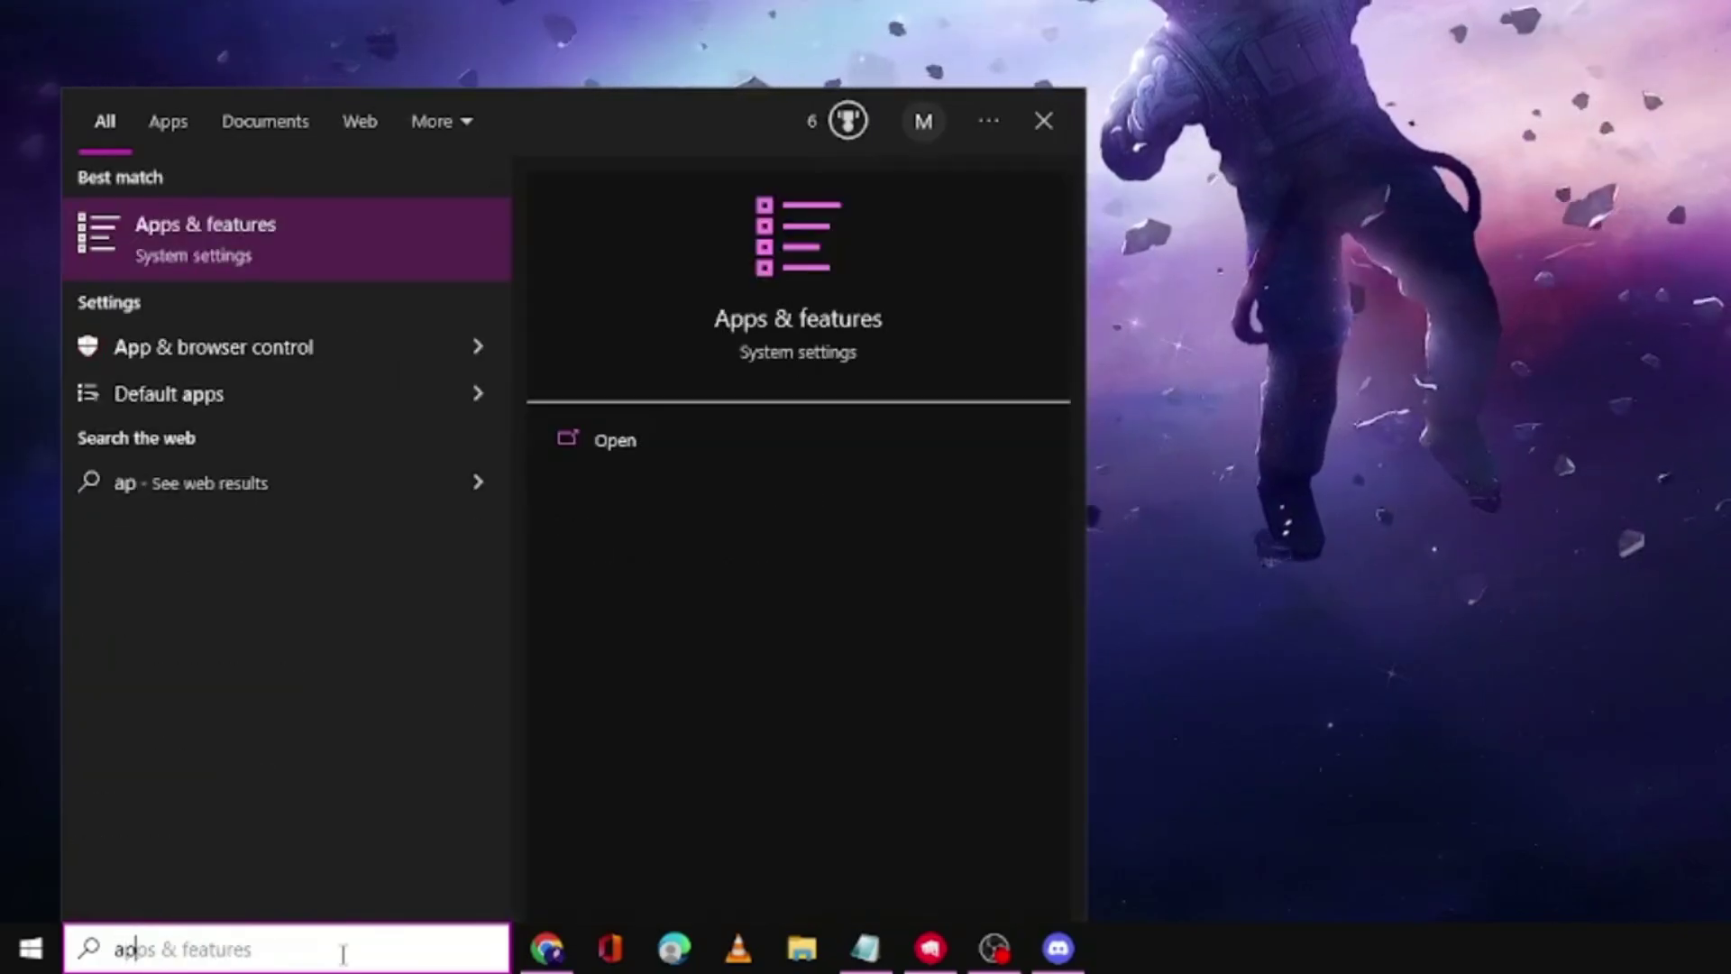
pyautogui.write('pwiz')
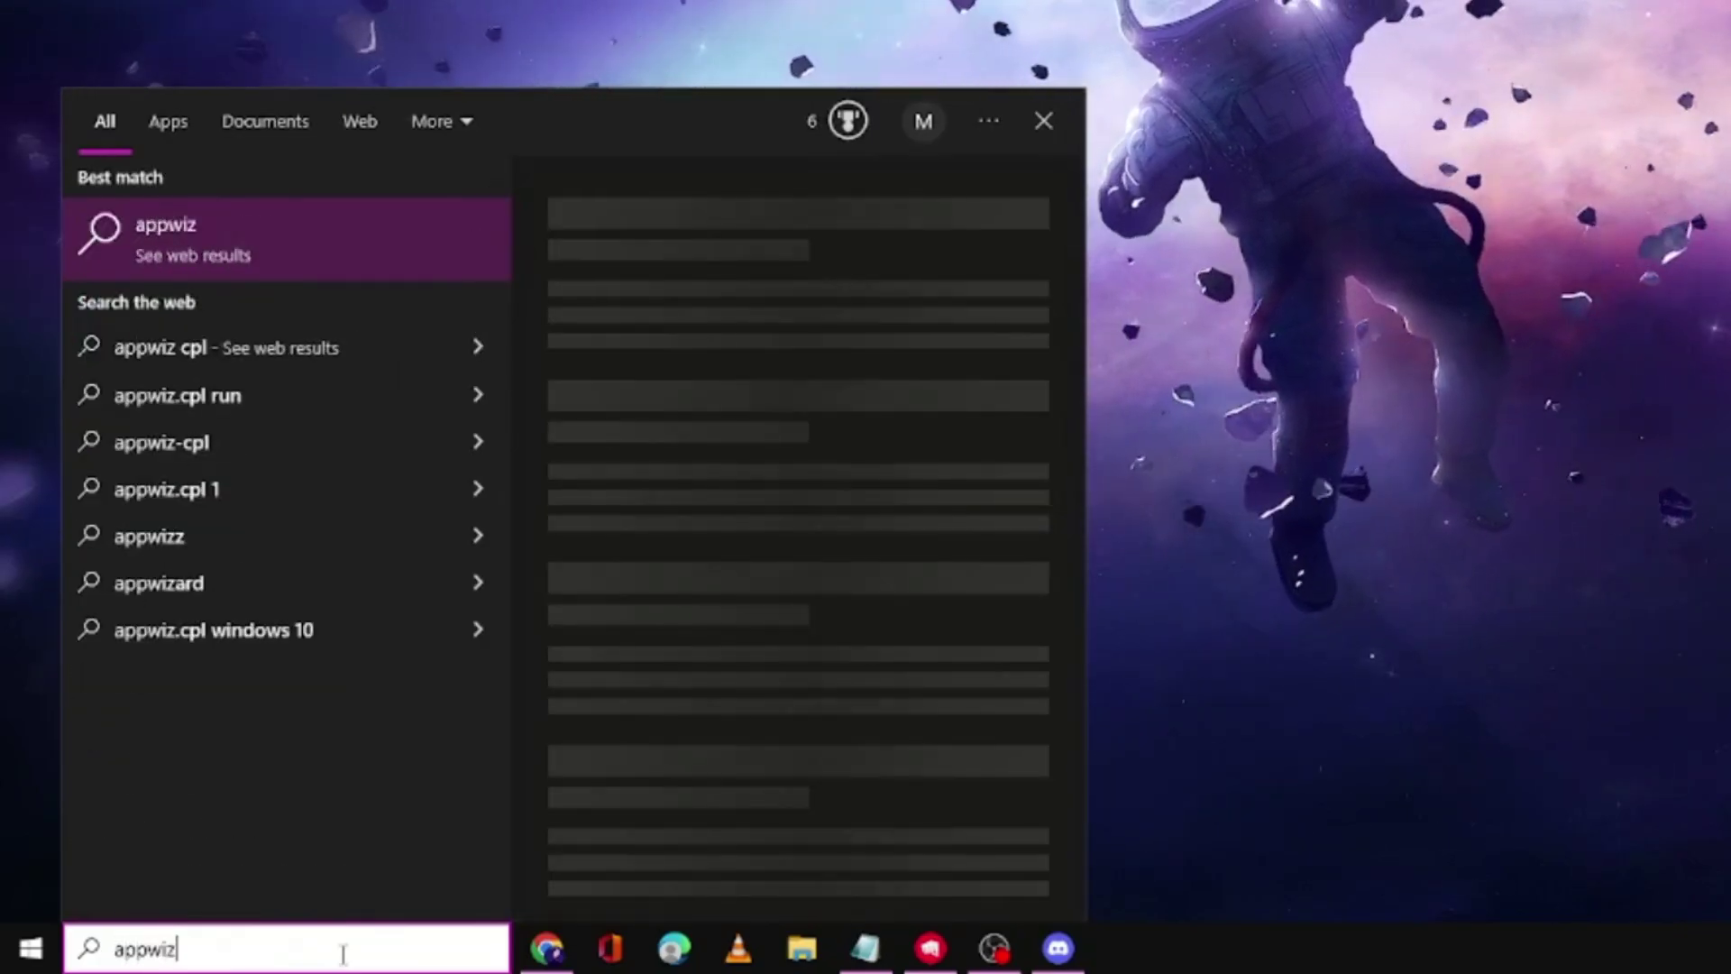
pyautogui.write('.cpl')
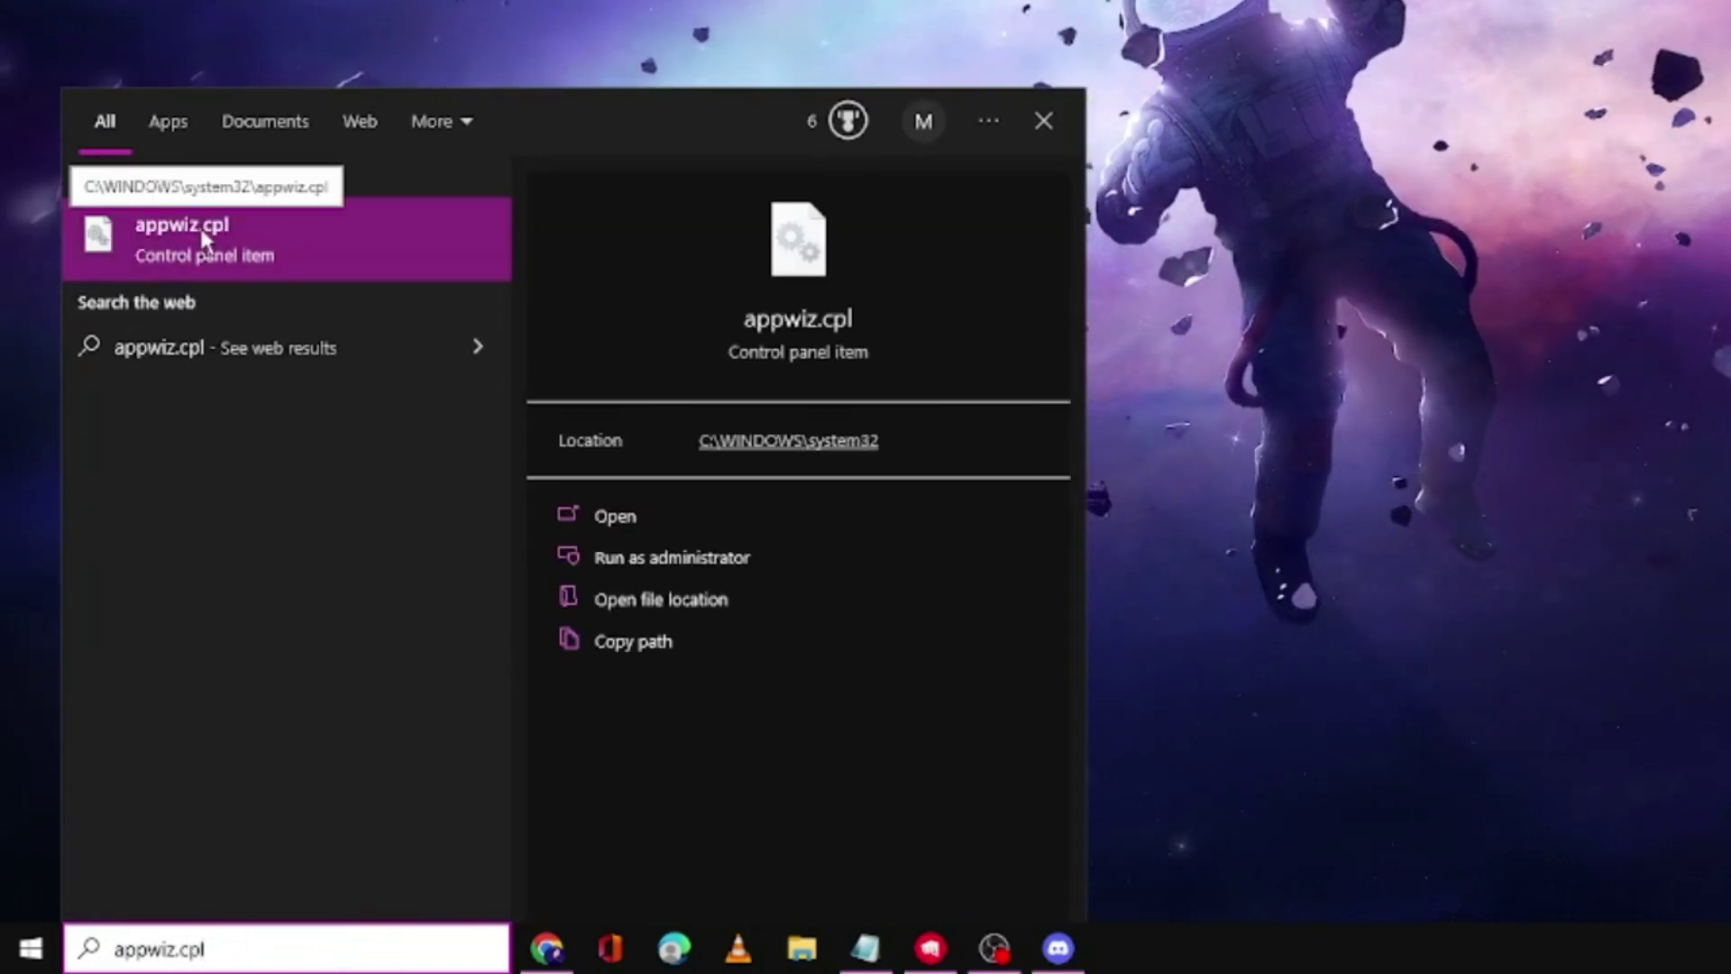
pyautogui.click(241, 242)
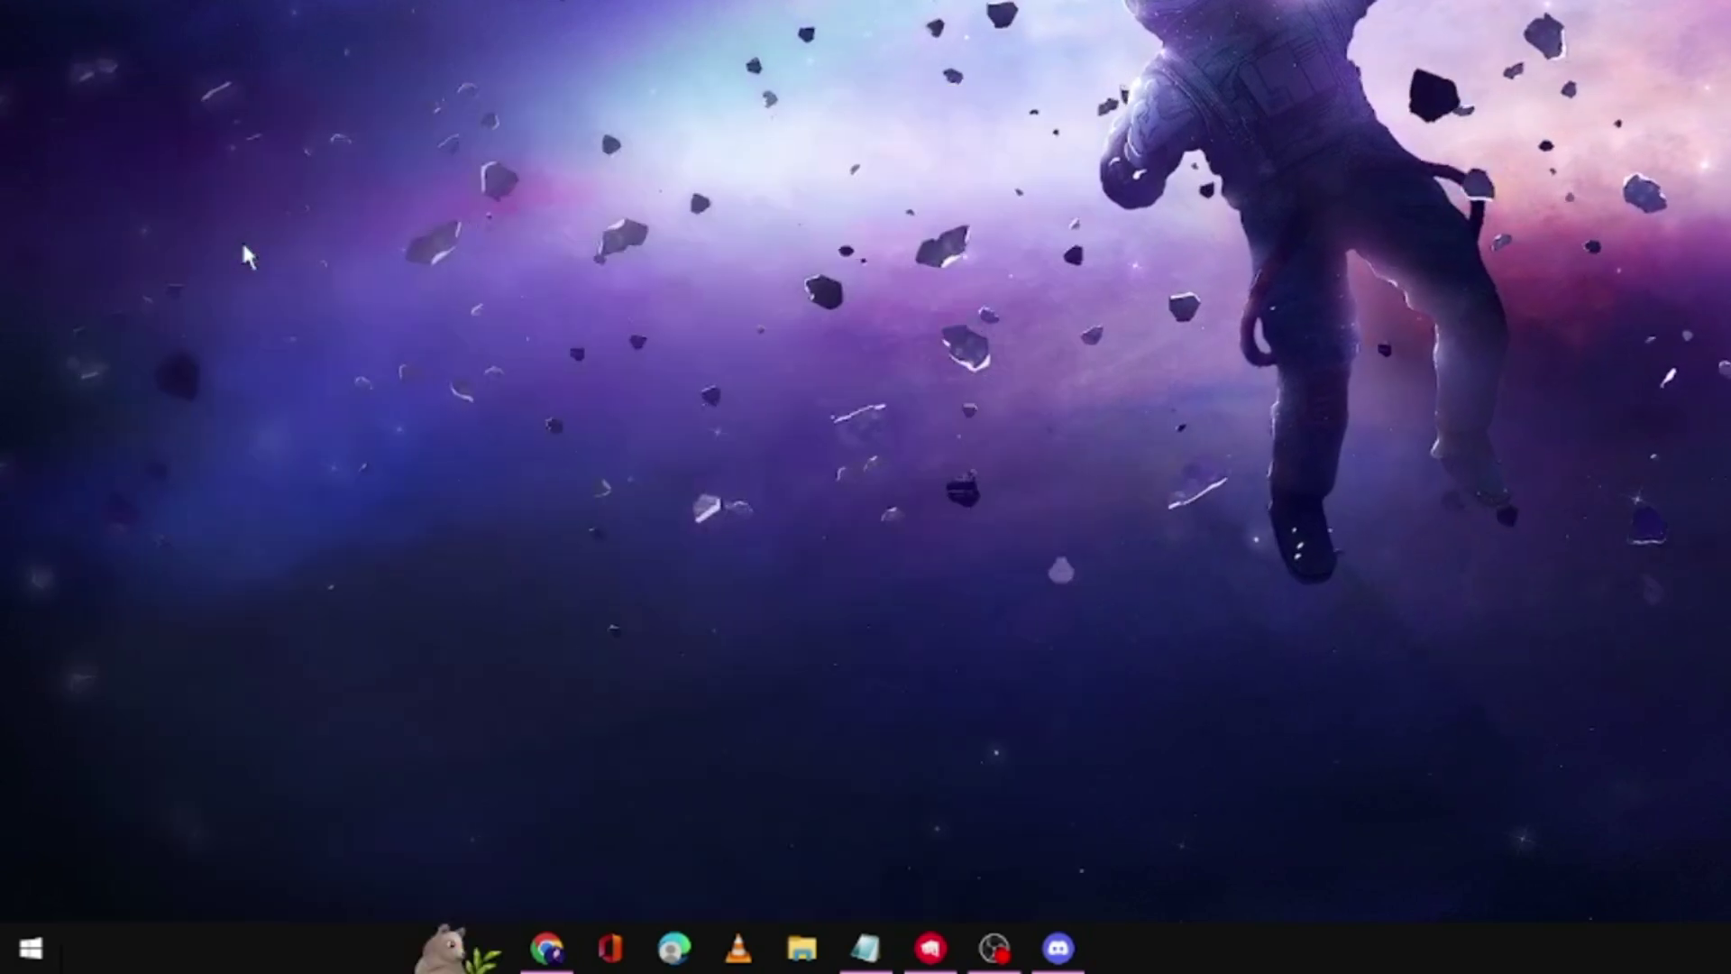
# Find Riot Vanguard in the installed programs list and confirm uninstalling it completely
pyautogui.click(648, 412)
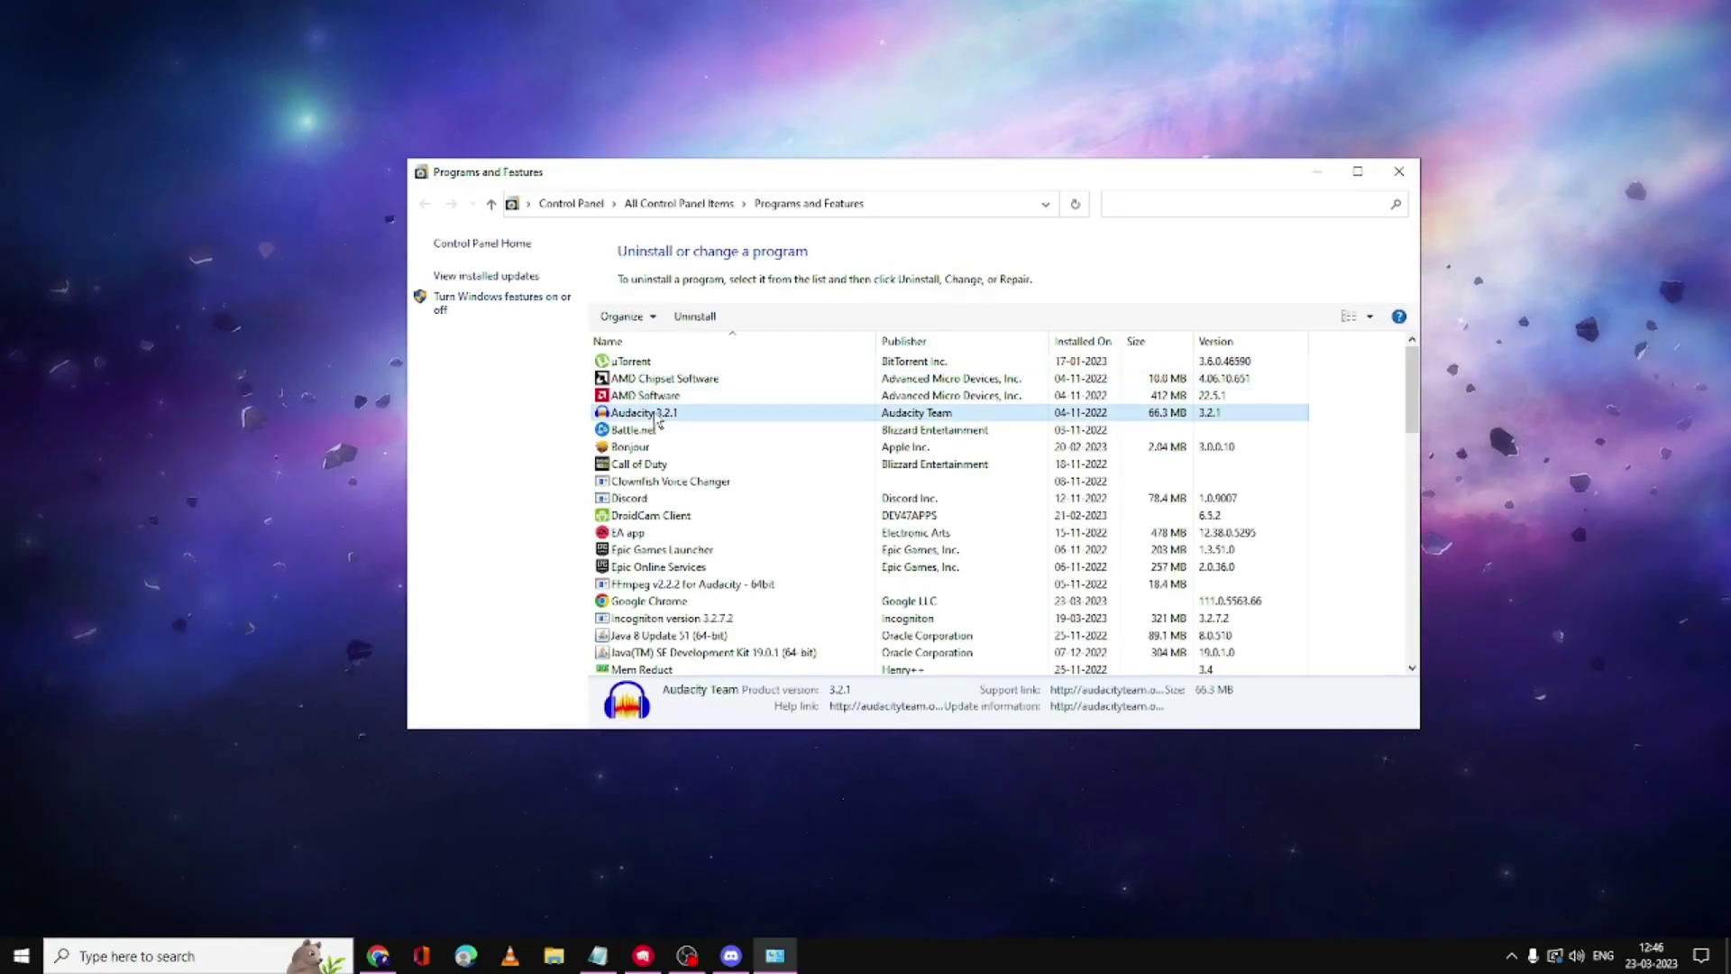
pyautogui.scroll(-9, 454, 476)
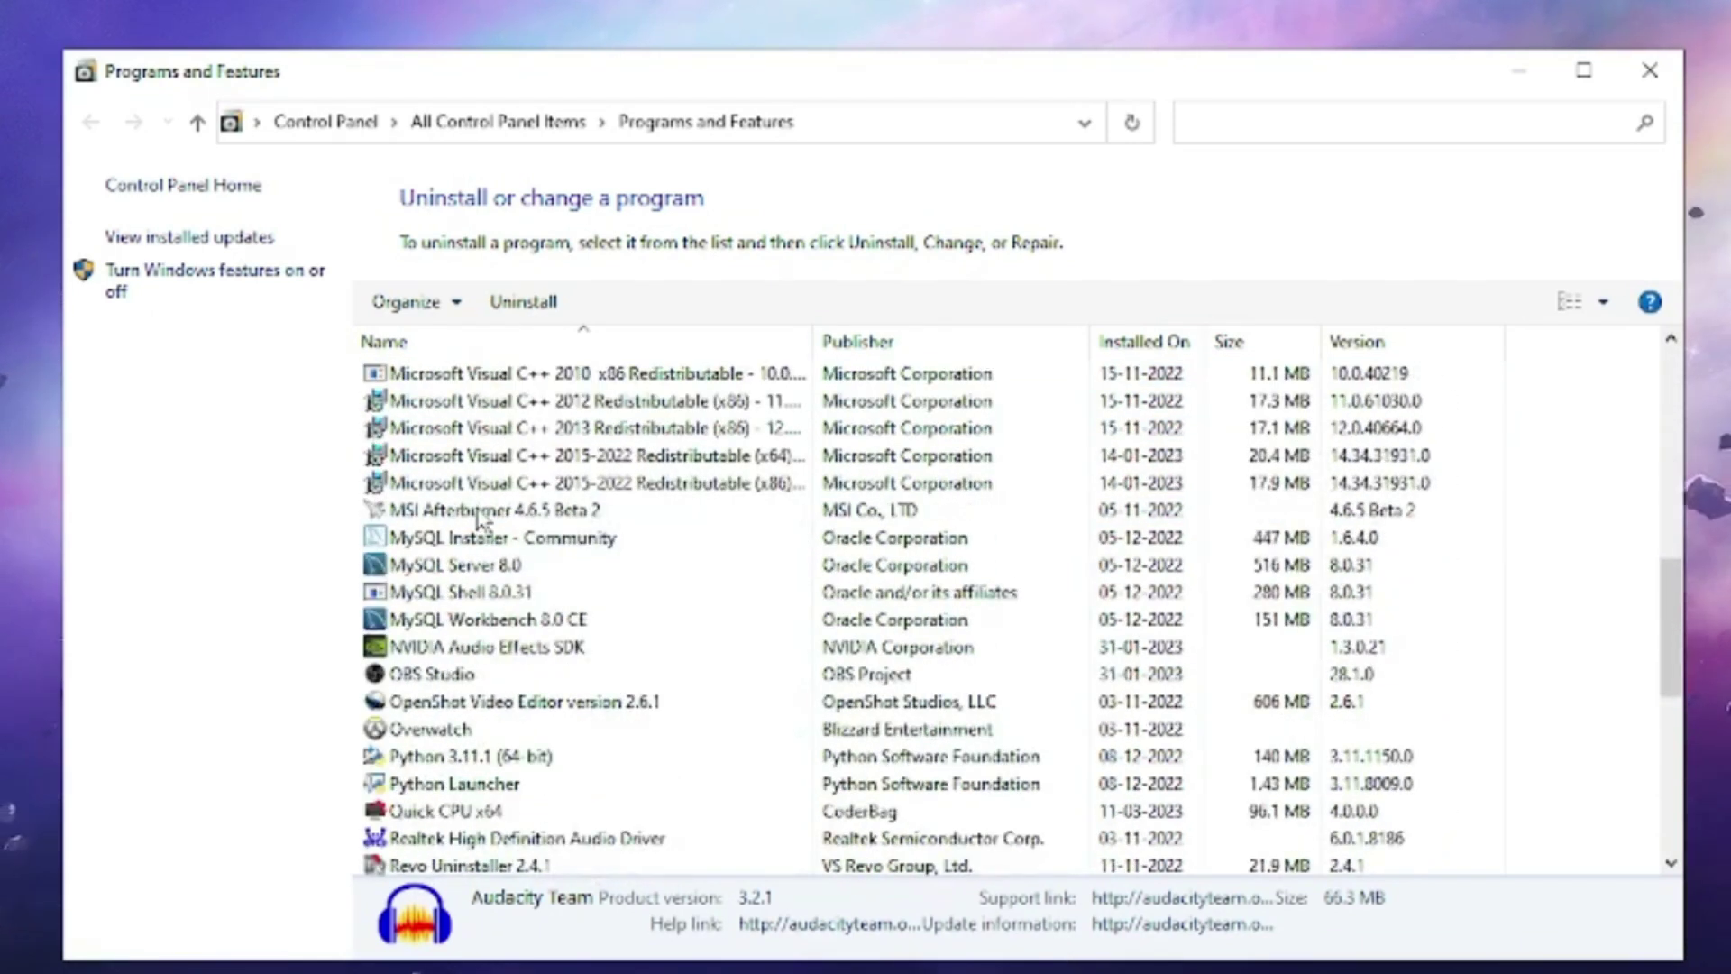
pyautogui.scroll(-3, 478, 521)
pyautogui.click(460, 651)
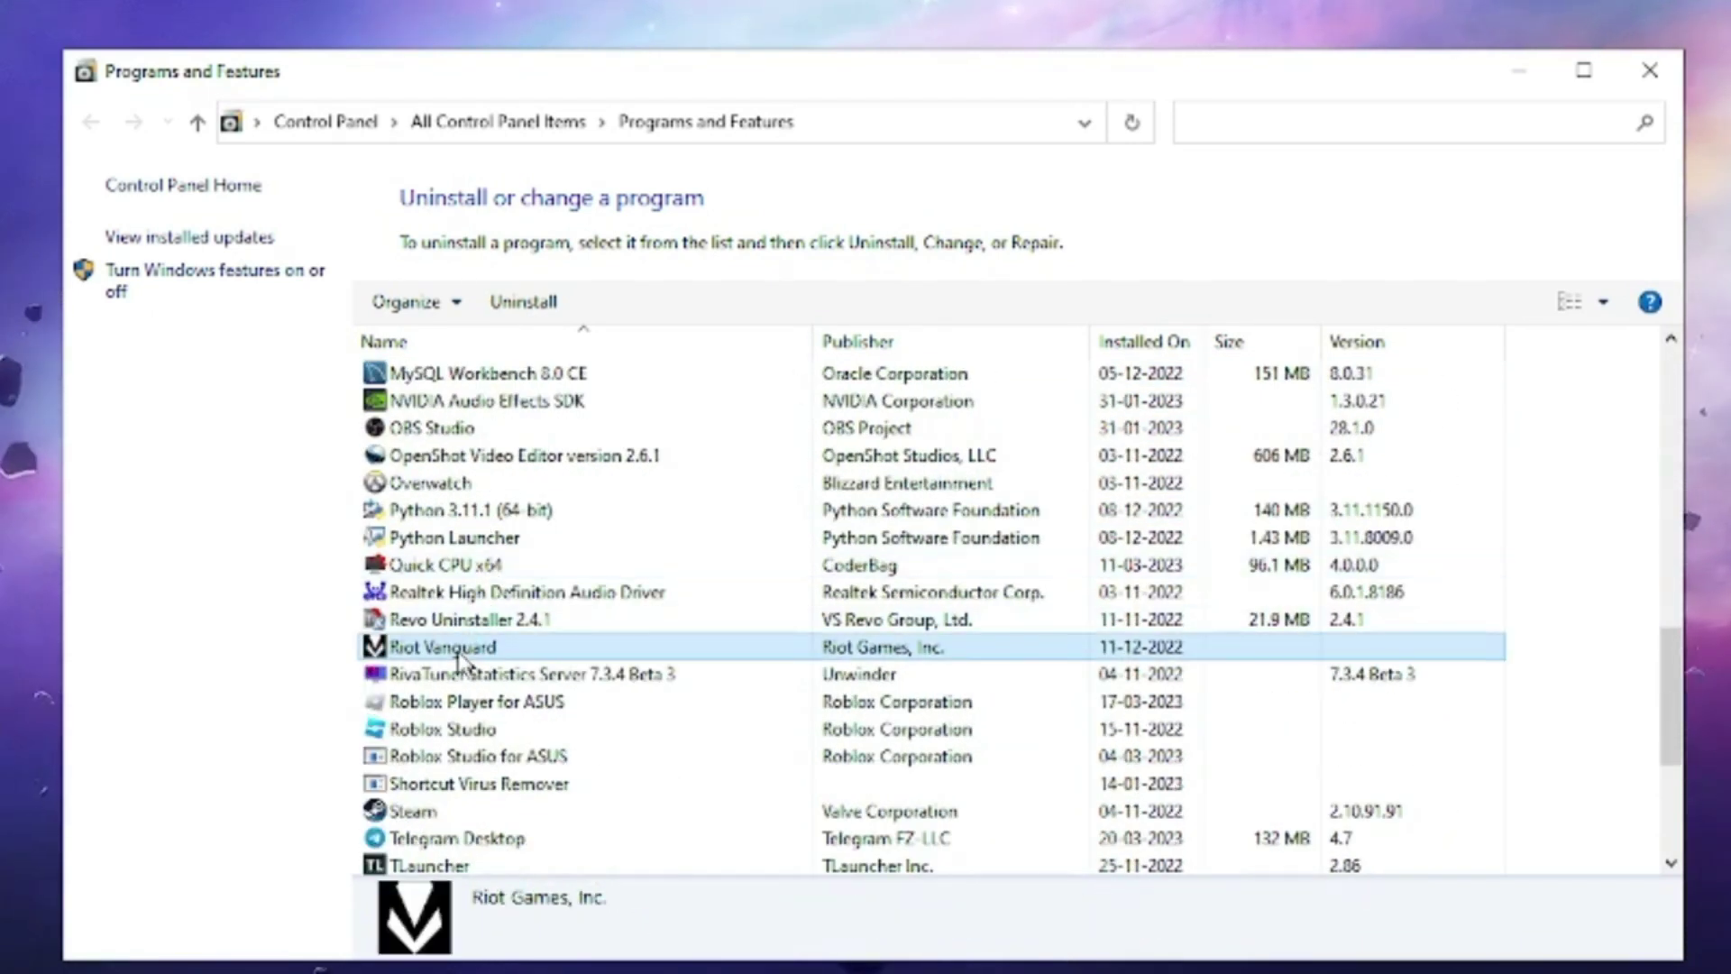
pyautogui.rightClick(527, 655)
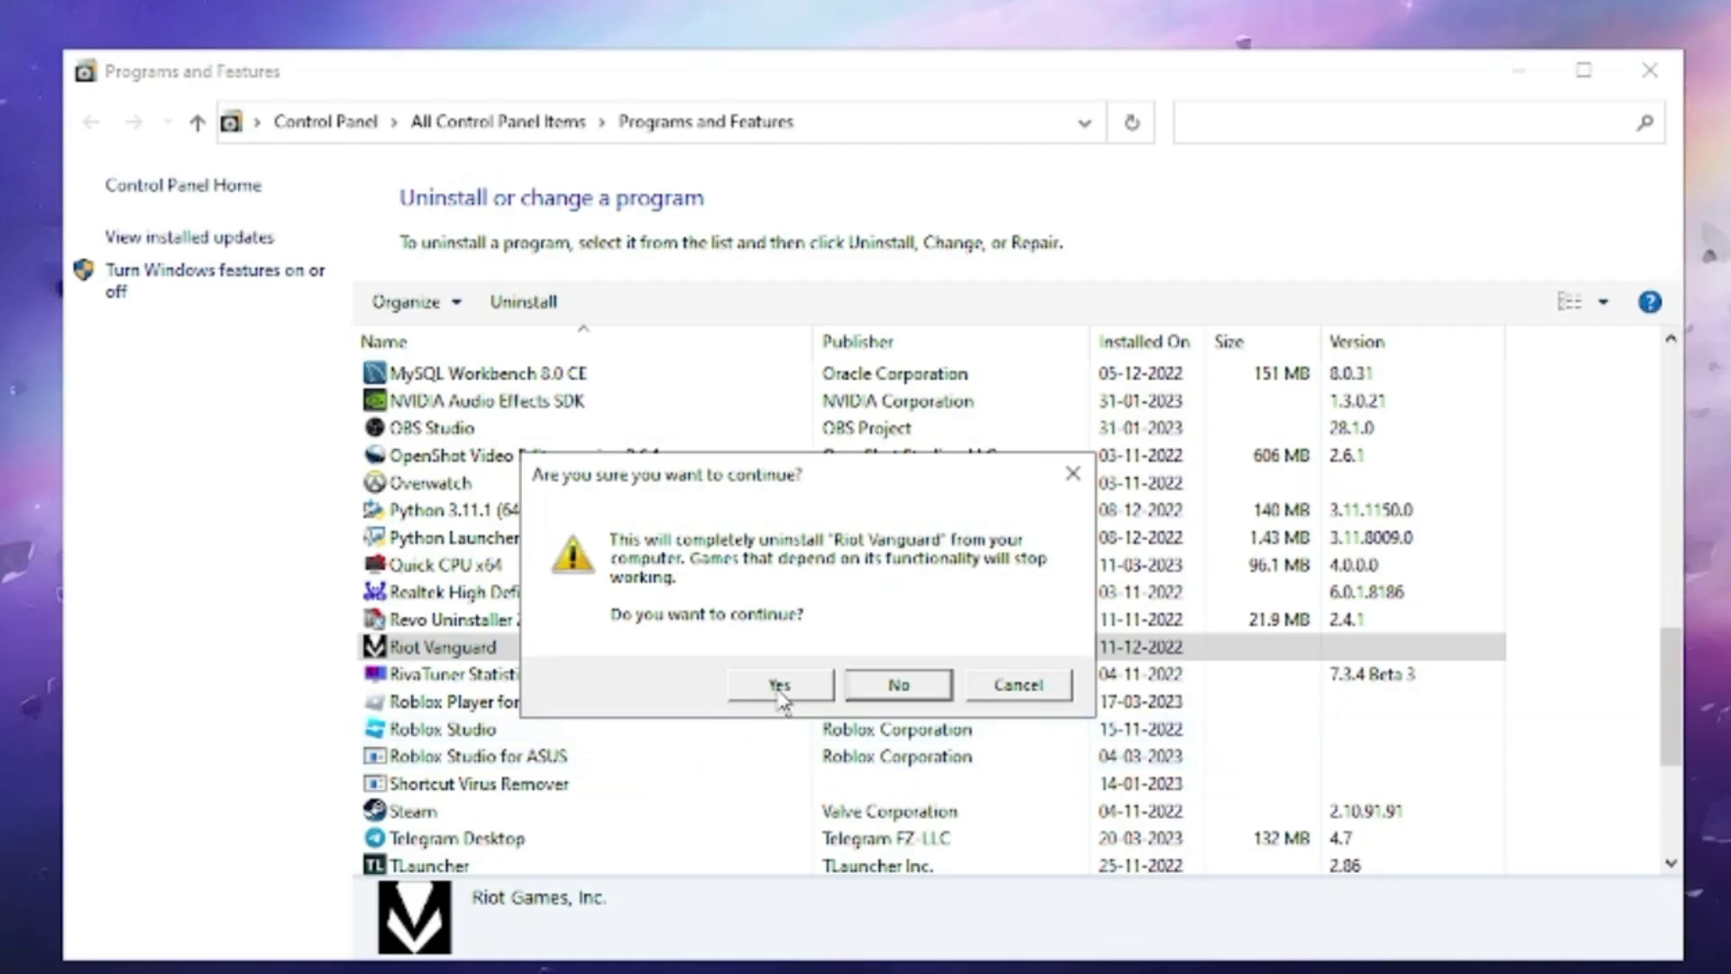
pyautogui.click(779, 688)
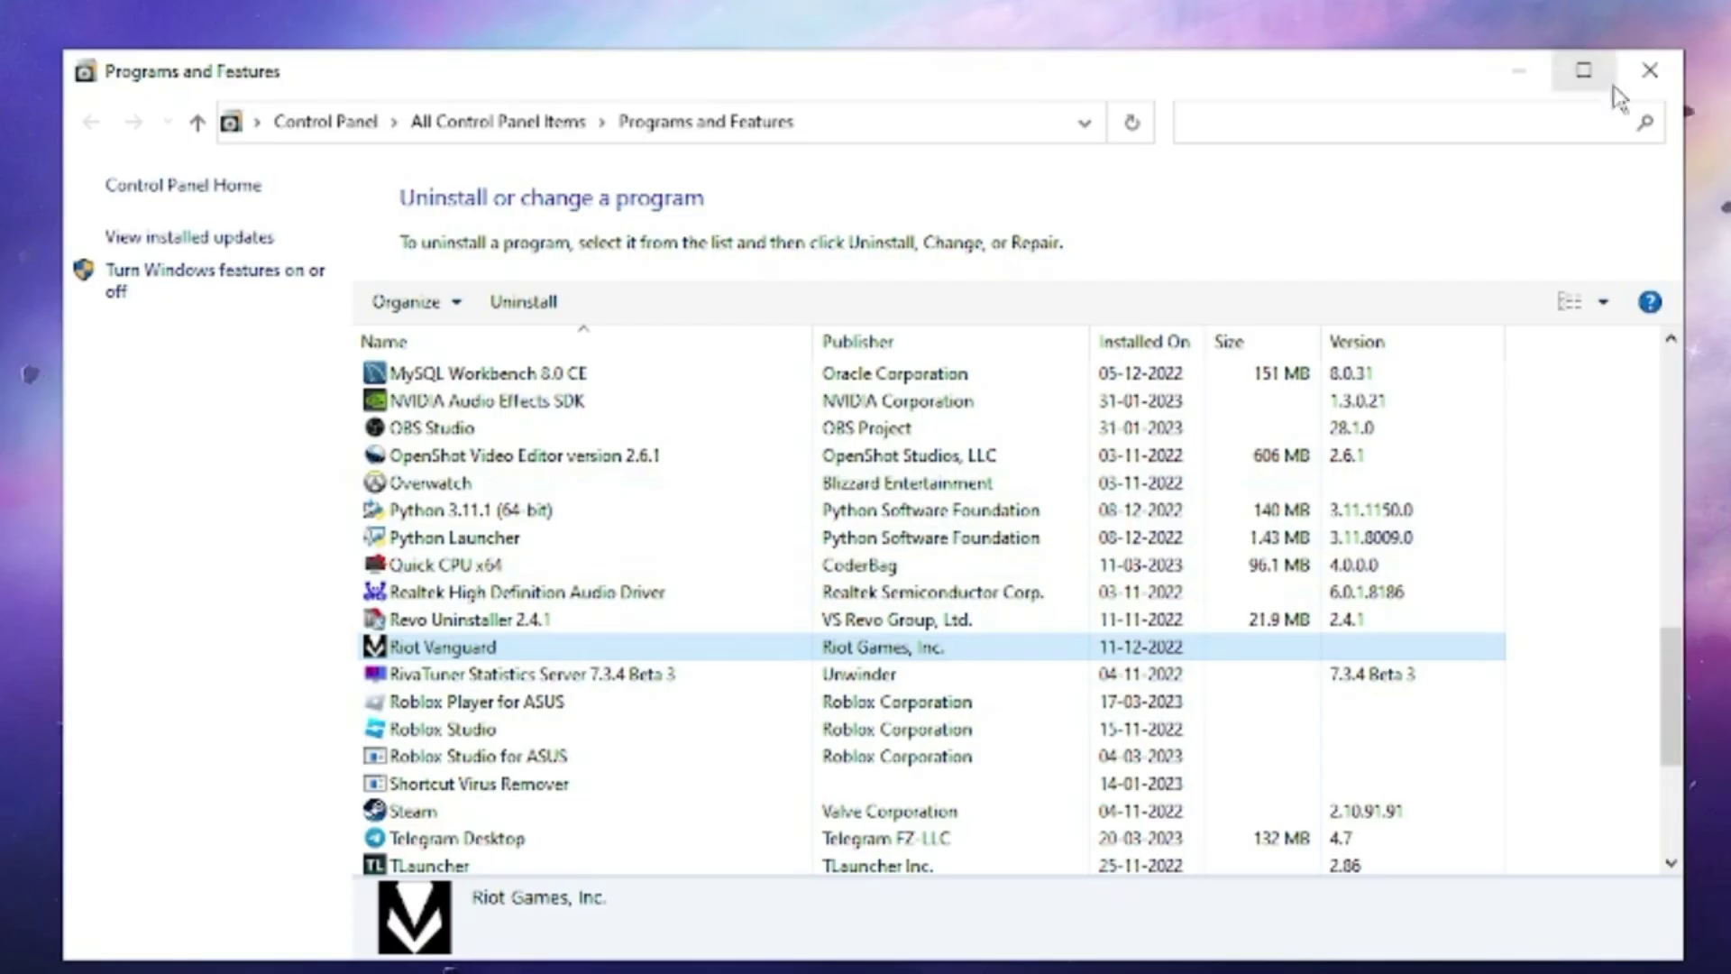
# Close the Programs and Features window and the VALORANT launcher
pyautogui.click(1647, 72)
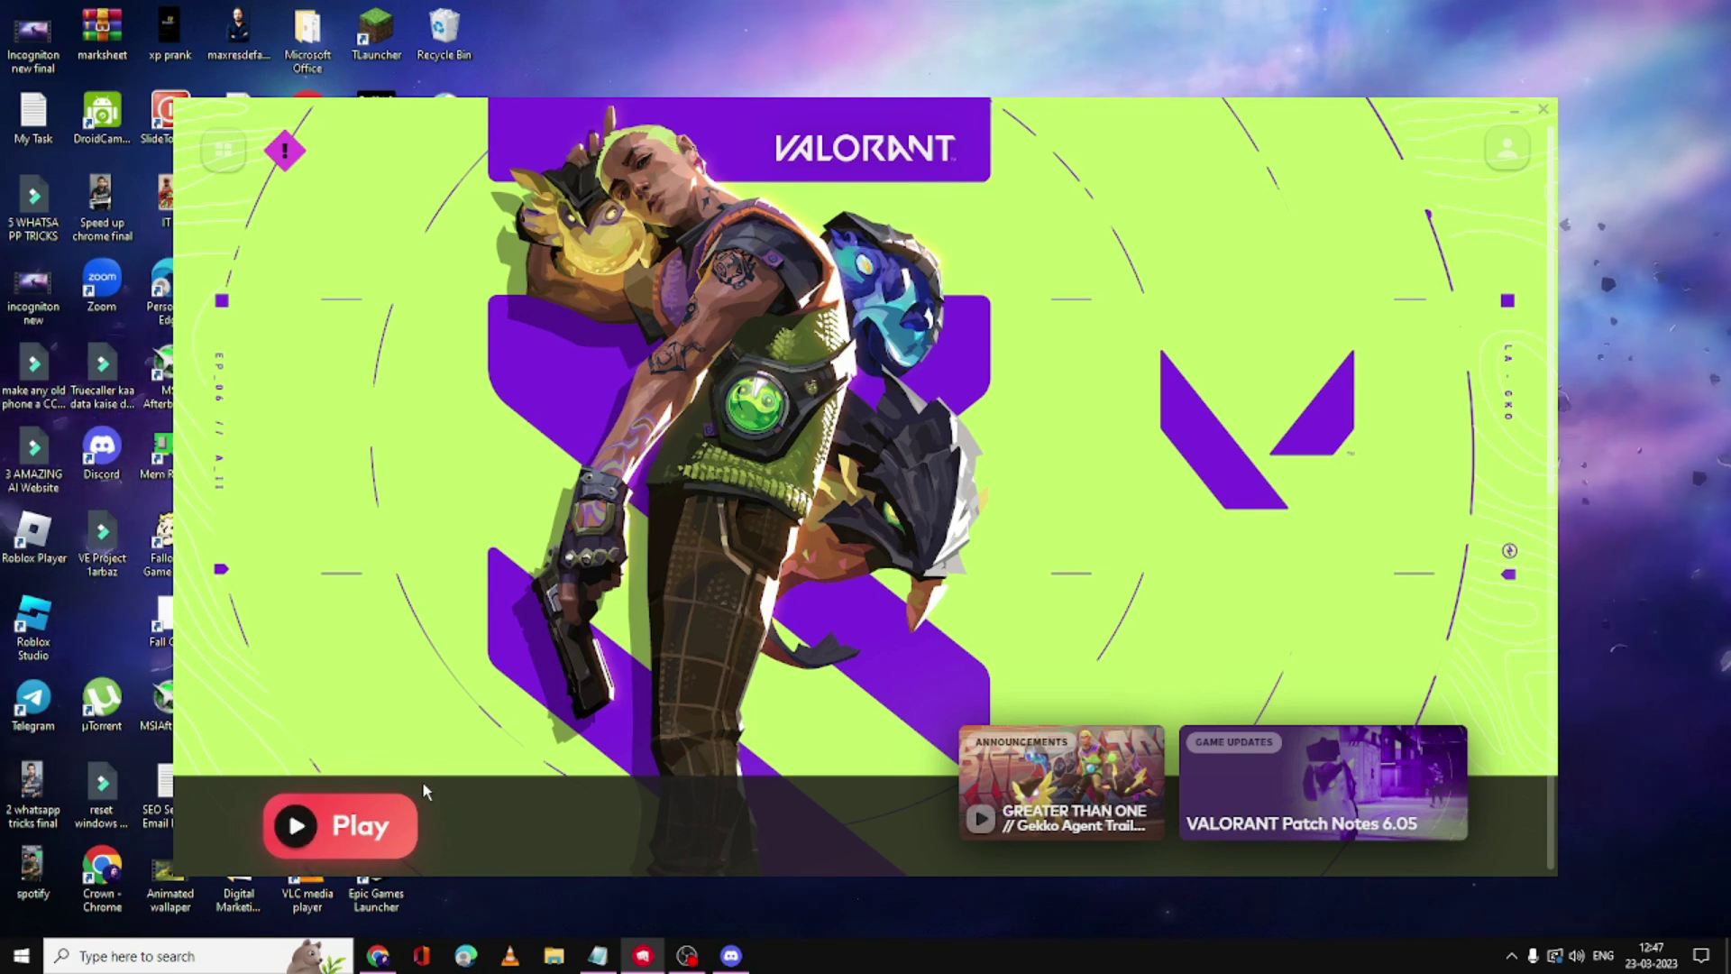
pyautogui.click(1543, 109)
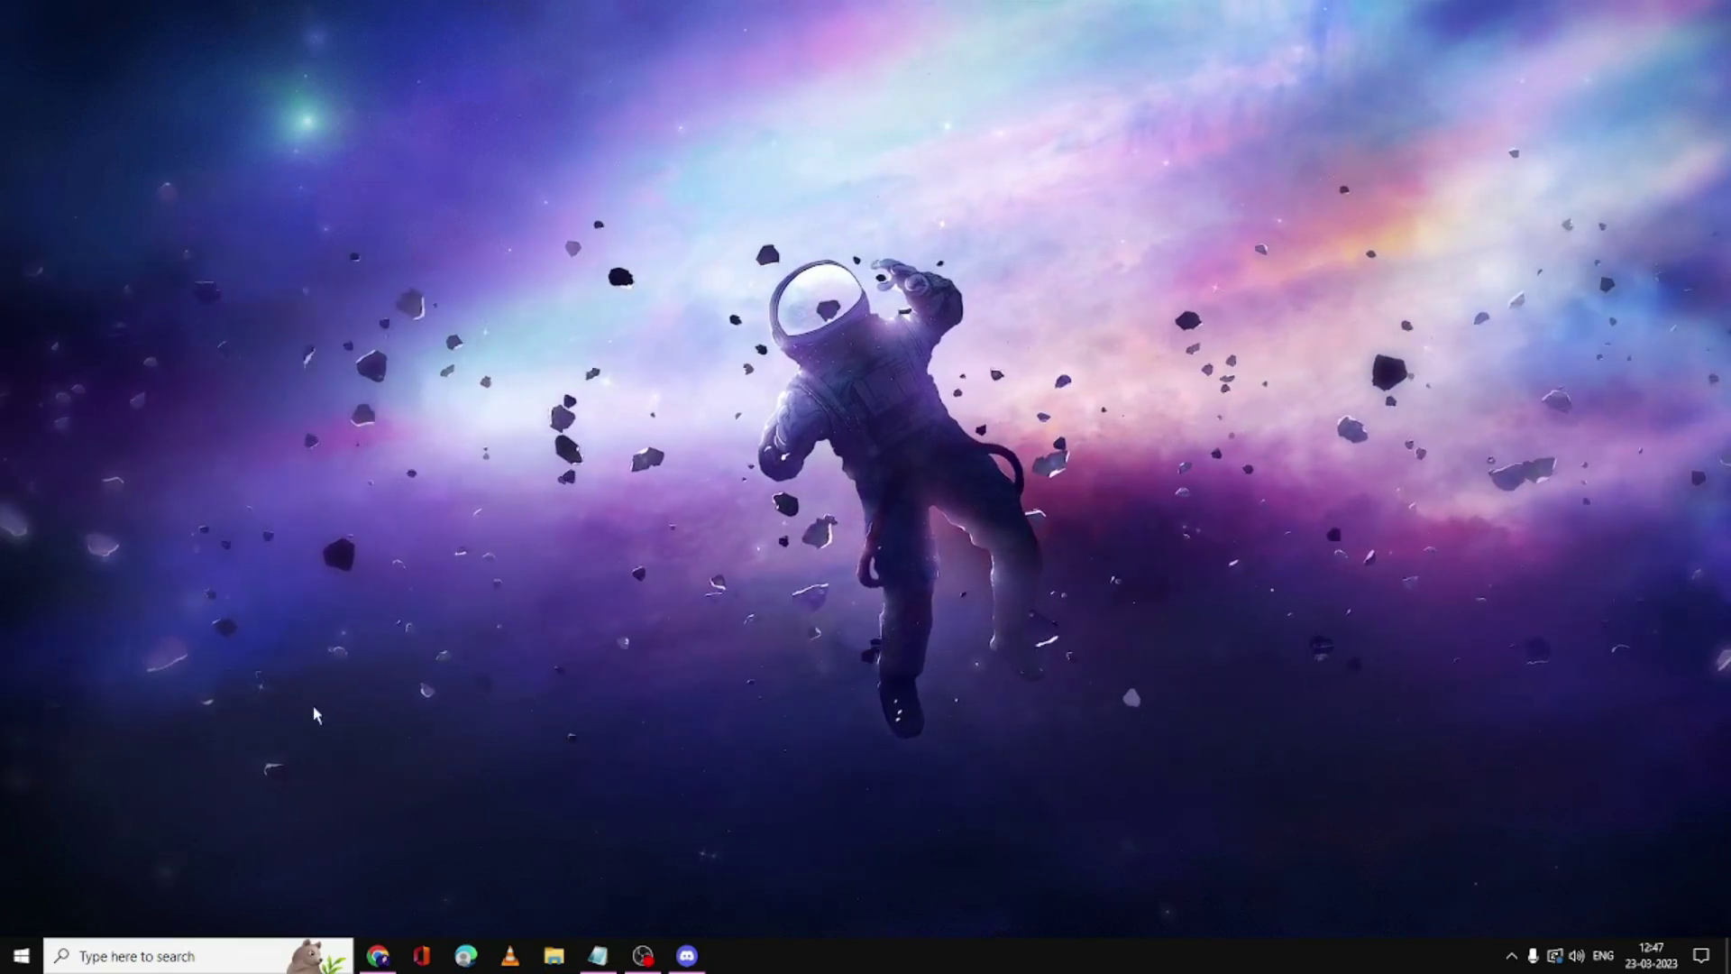
# Search 'update' to open Windows Update settings and start a check for updates
pyautogui.click(233, 960)
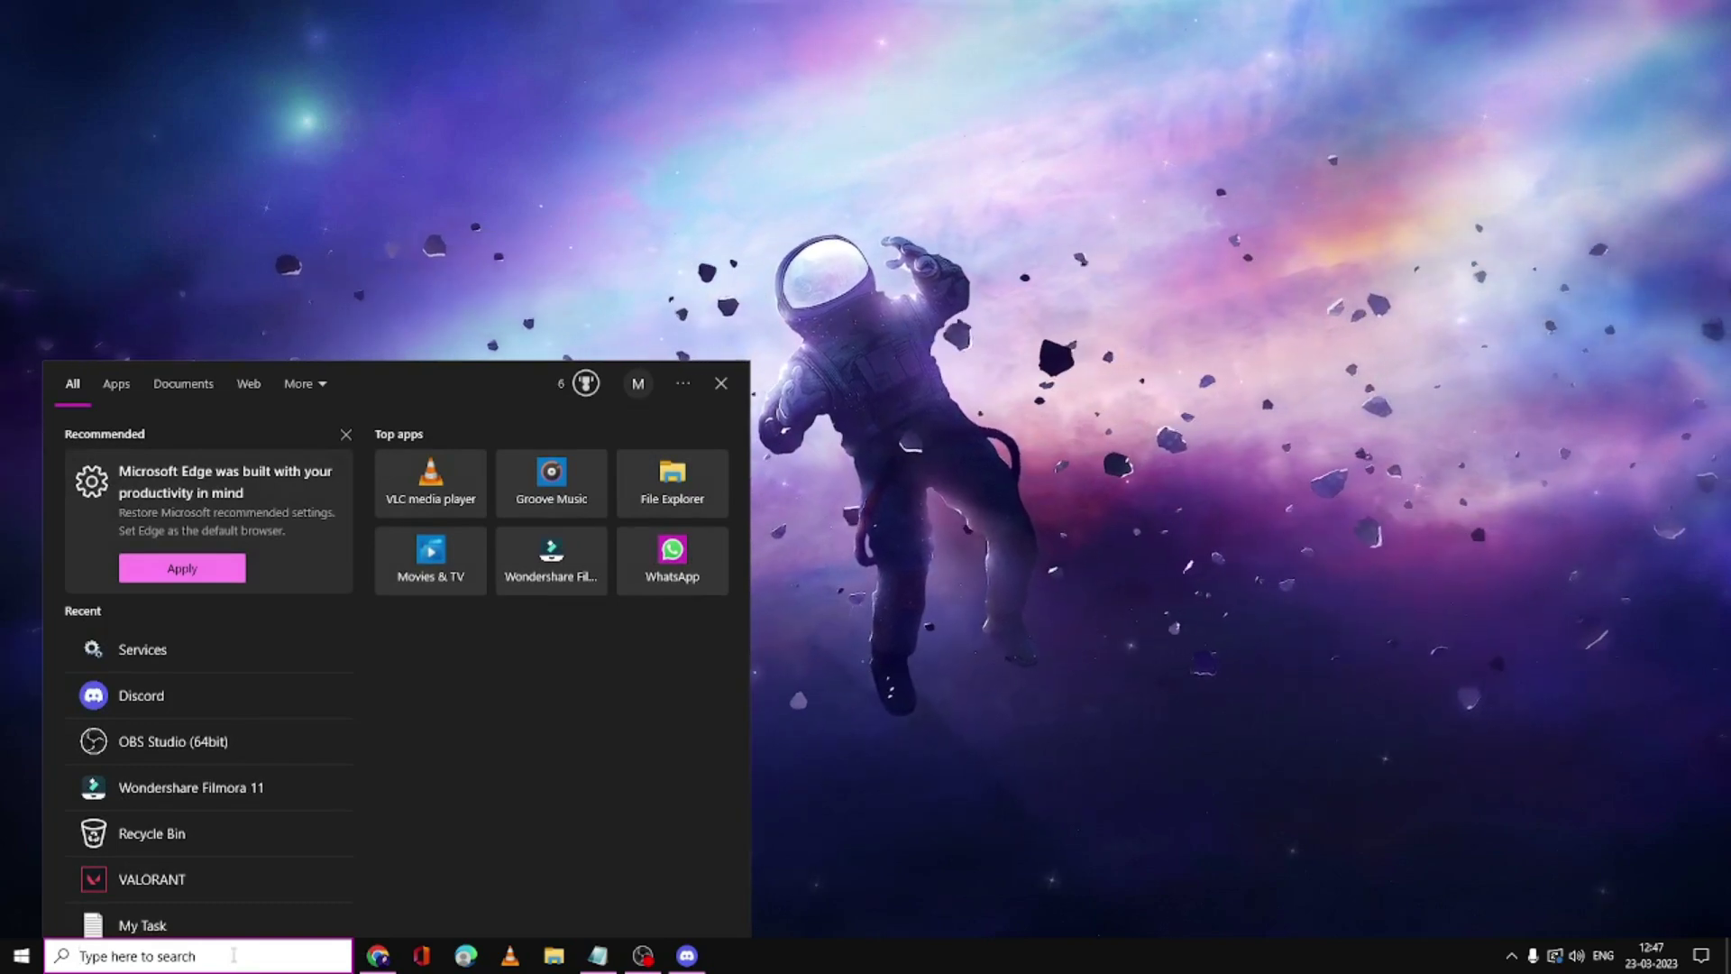
pyautogui.write('update')
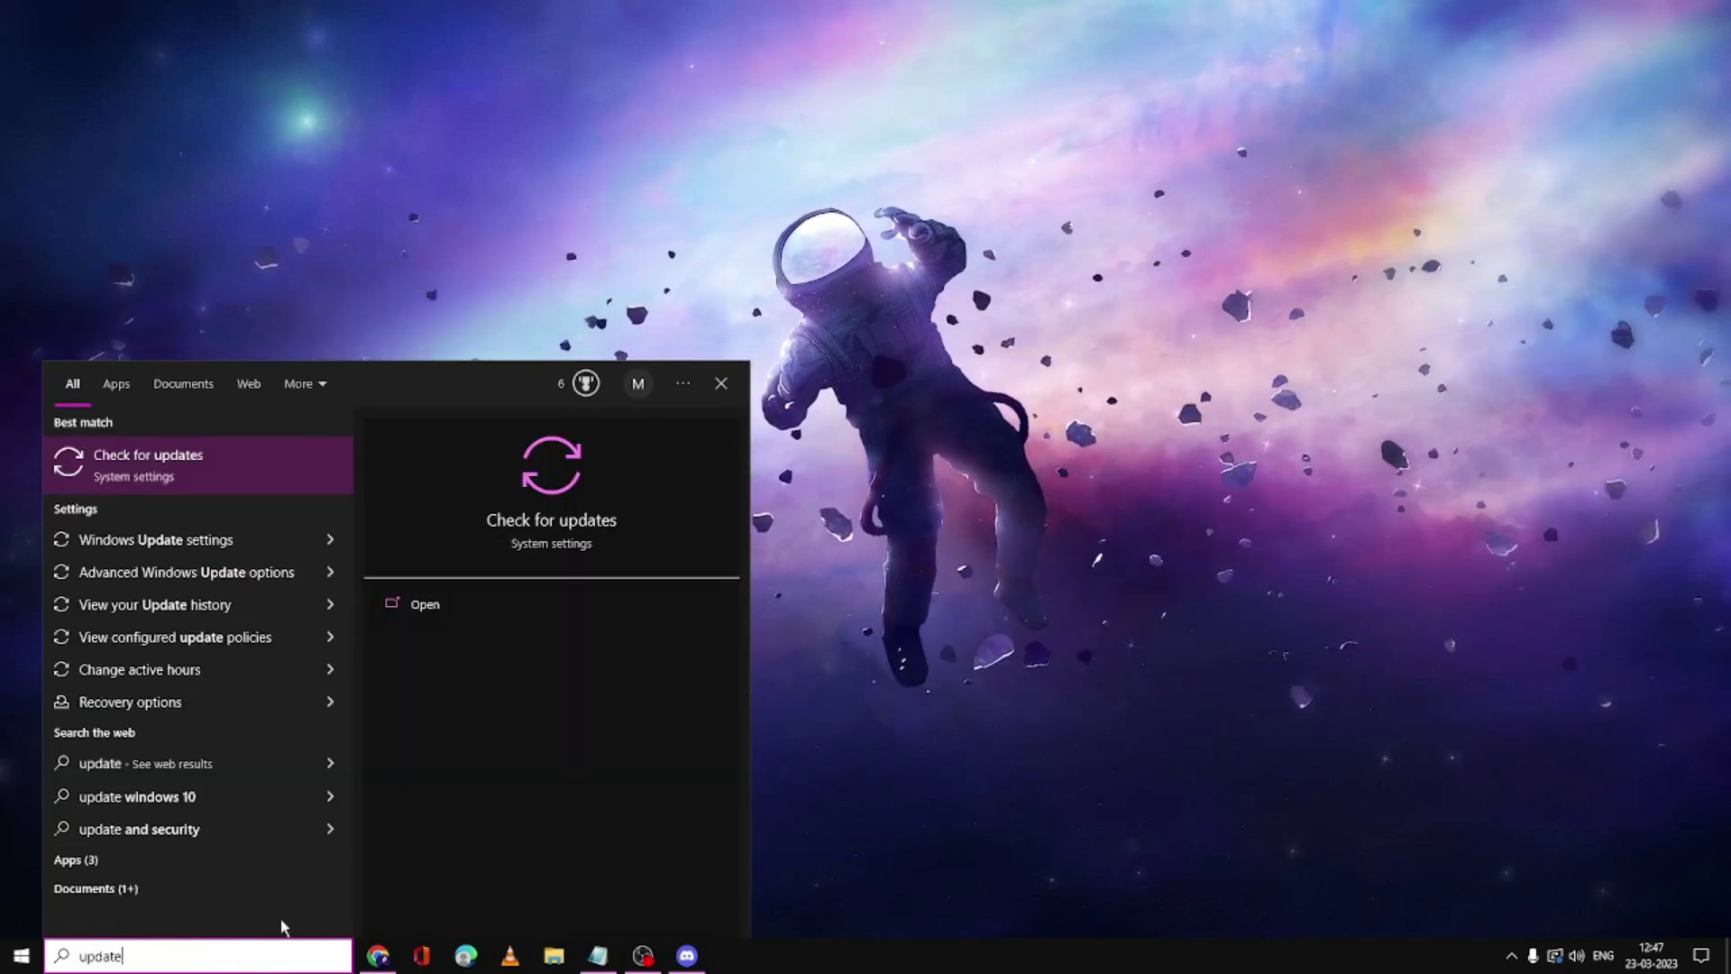
pyautogui.click(282, 469)
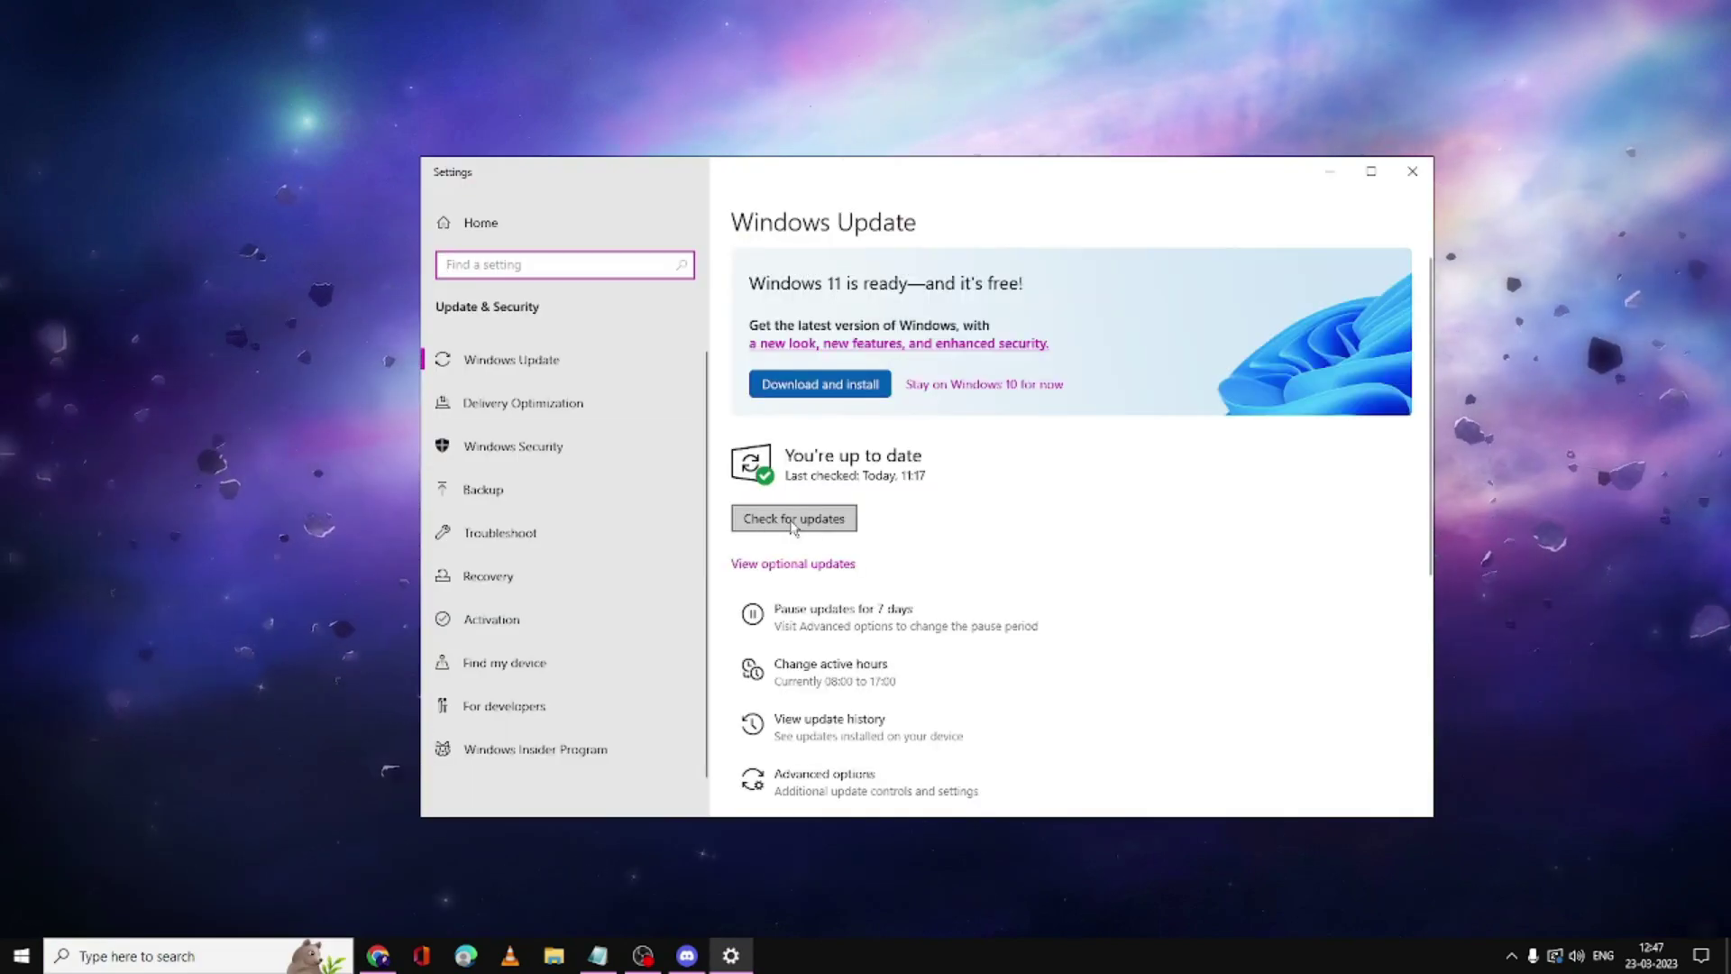
pyautogui.click(819, 520)
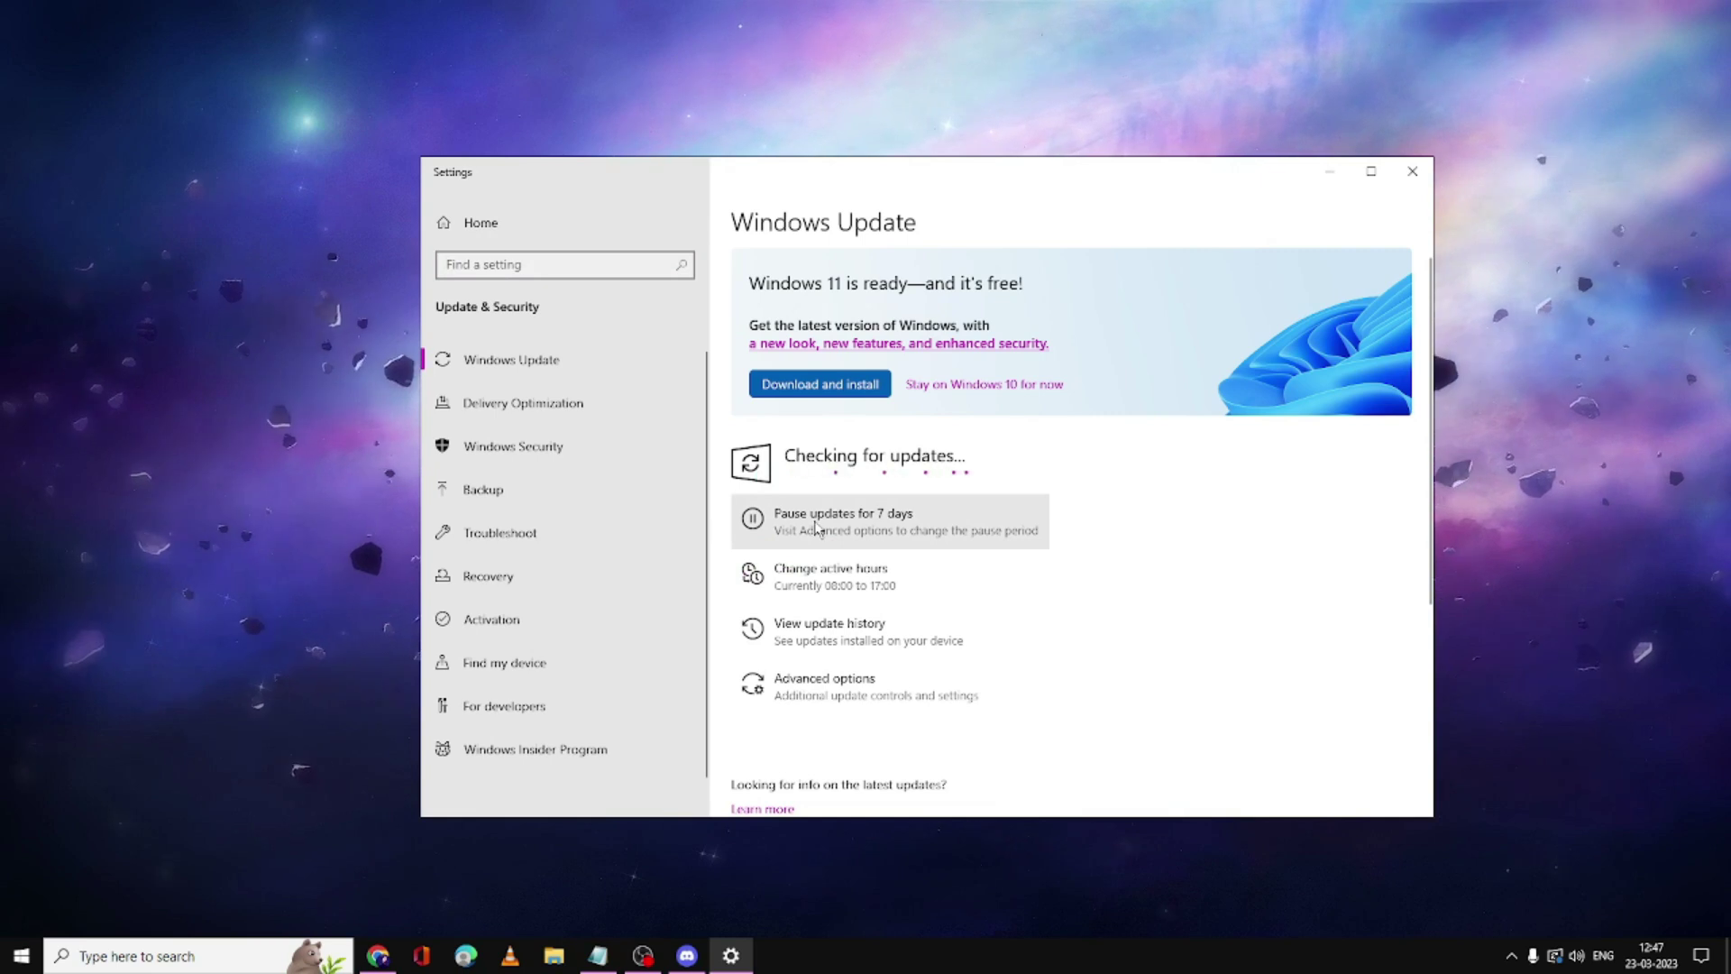